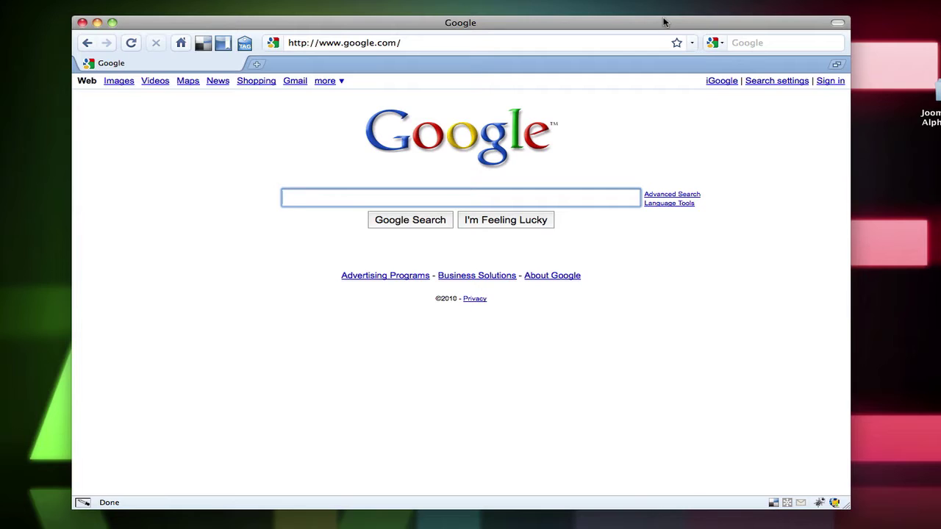
Load the Joomla homepage at joomla.org in Chrome
click(569, 41)
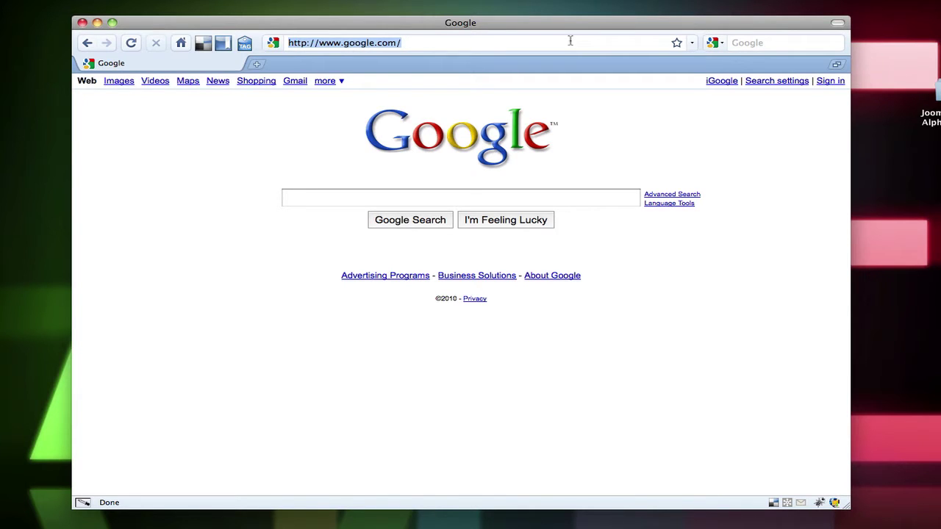
text(joomla.org)
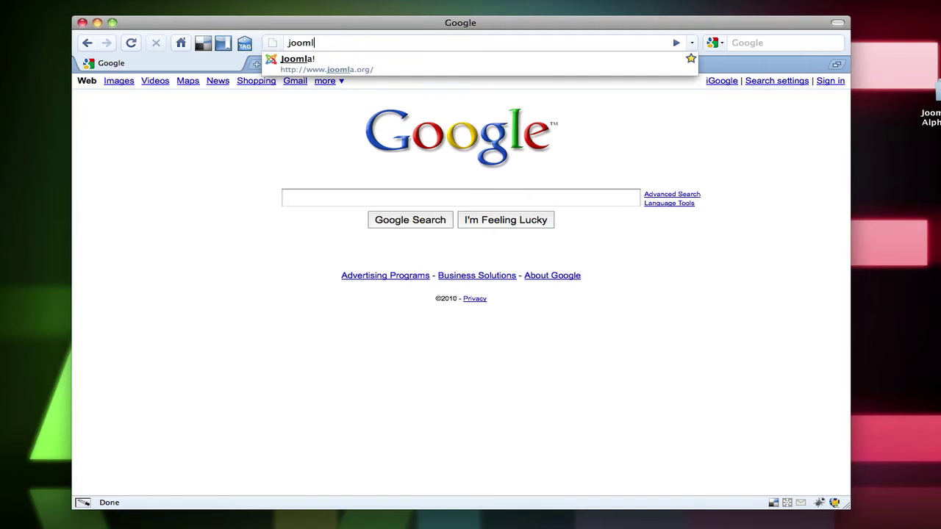
key(Return)
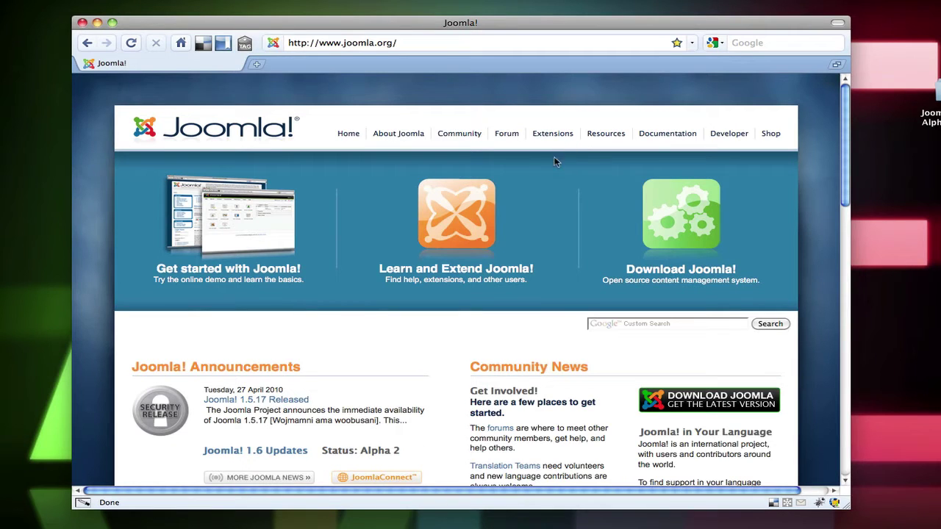
Open the Joomla! 1.6 Updates article and scroll to its Download 1.6 box
scroll(452, 297, down, 3)
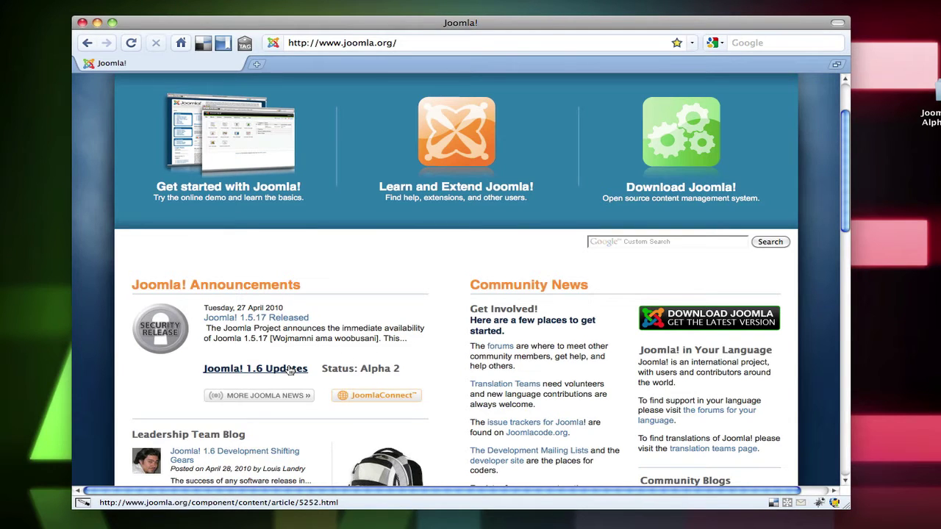
click(289, 369)
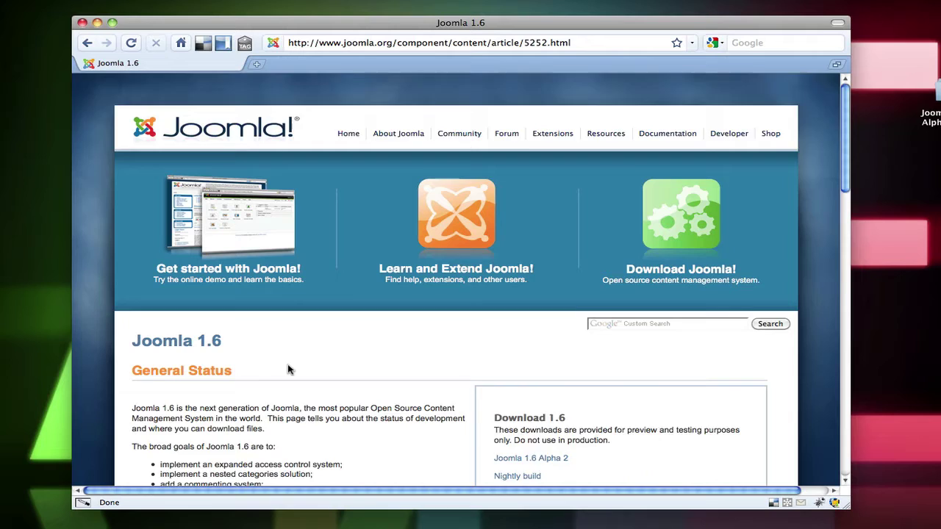
scroll(289, 369, down, 2)
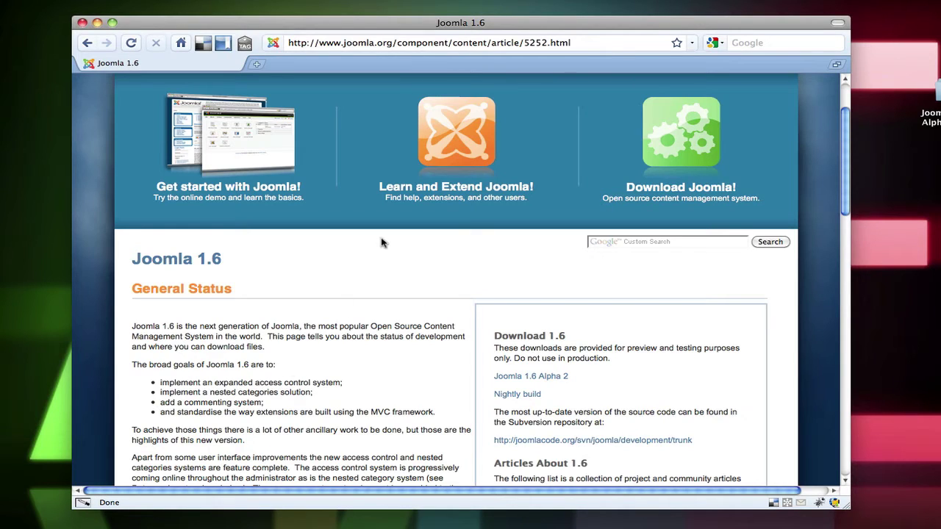
Download the Joomla 1.6.0 Alpha2 full package zip from the JoomlaCode release page
click(535, 378)
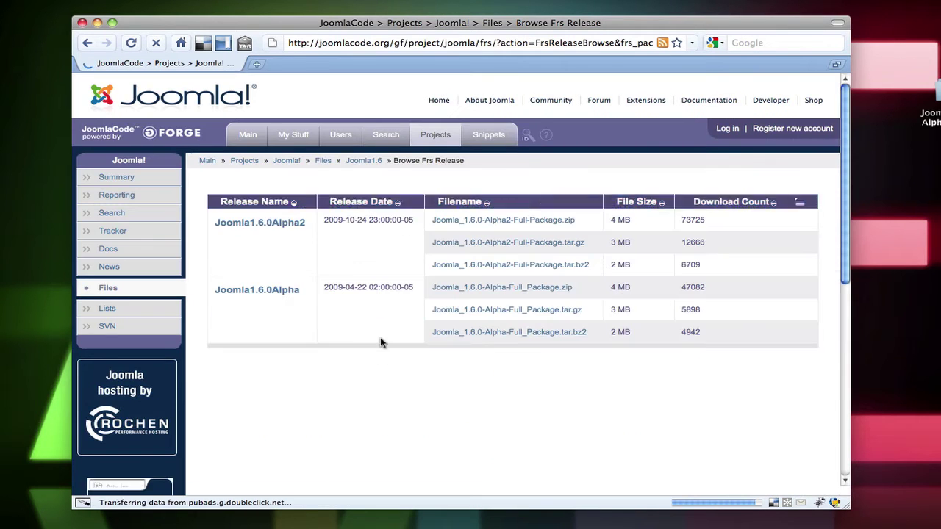
click(497, 223)
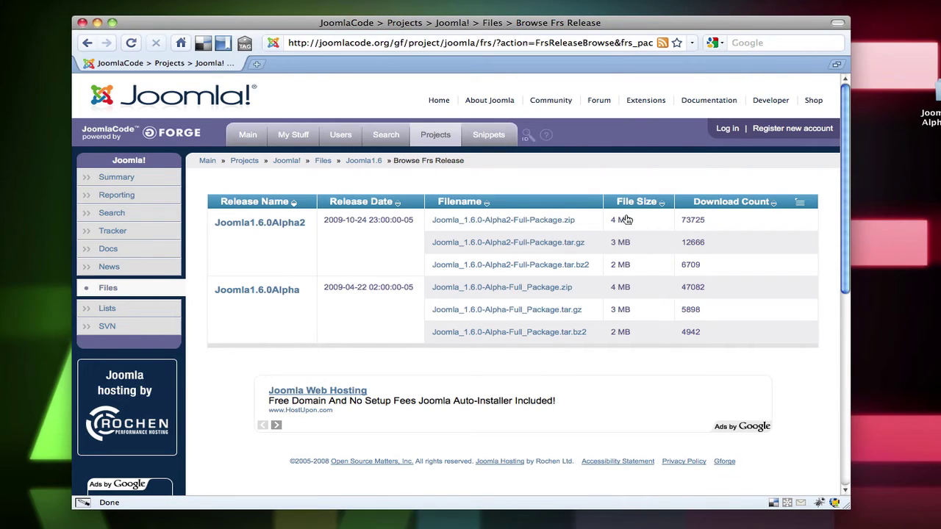
click(592, 219)
Arrange the downloaded Joomla package and the htdocs window on the desktop
drag(937, 127, 907, 113)
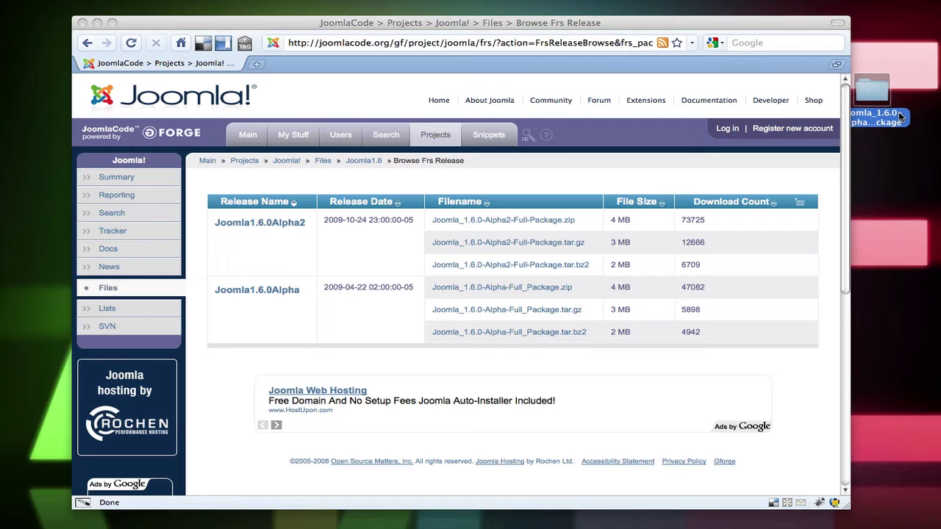
drag(882, 100, 938, 192)
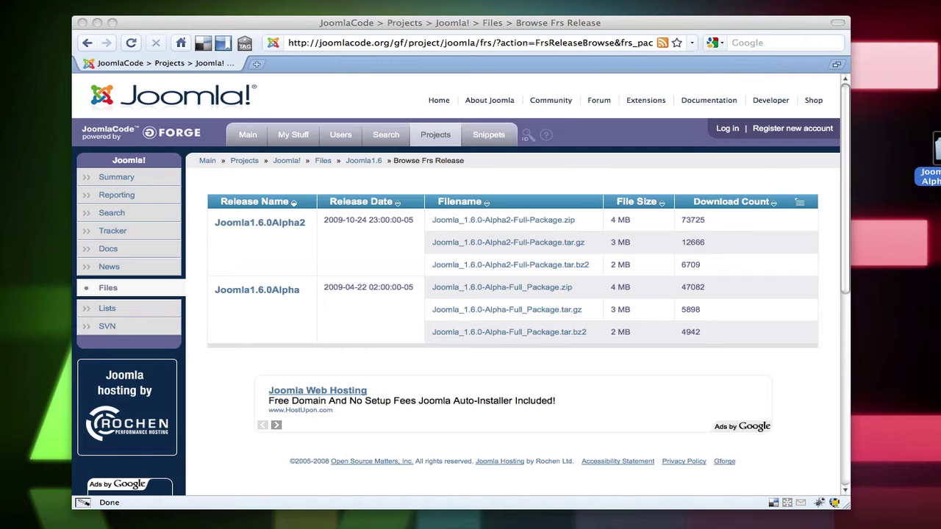
drag(754, 124, 543, 120)
Move the Joomla package folder into htdocs, out of the wordpress2.8.1 folder
drag(933, 151, 599, 365)
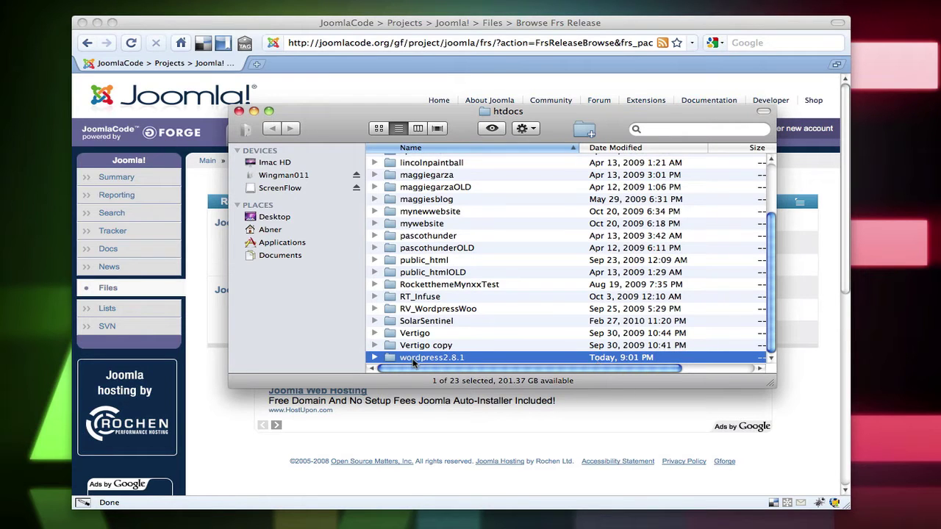
click(374, 357)
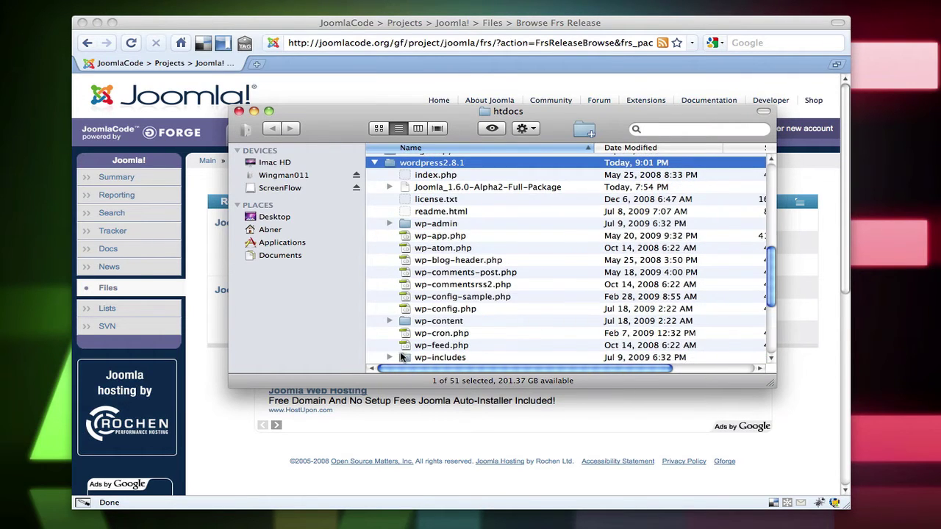
drag(409, 191, 397, 365)
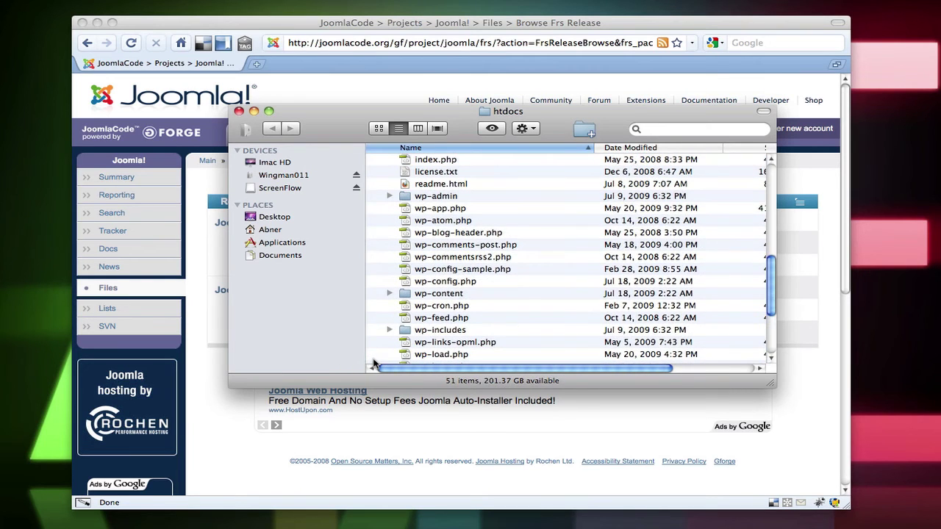
scroll(373, 360, up, 5)
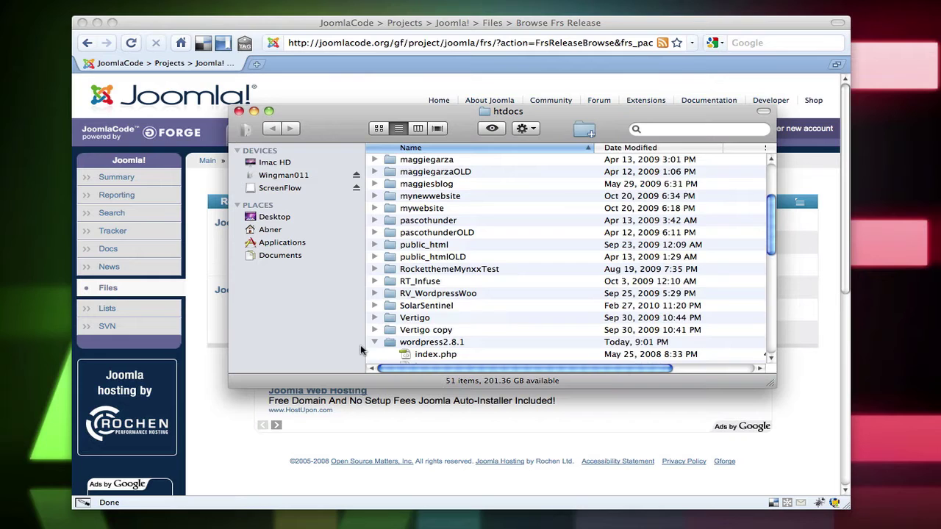
click(374, 342)
scroll(386, 350, up, 3)
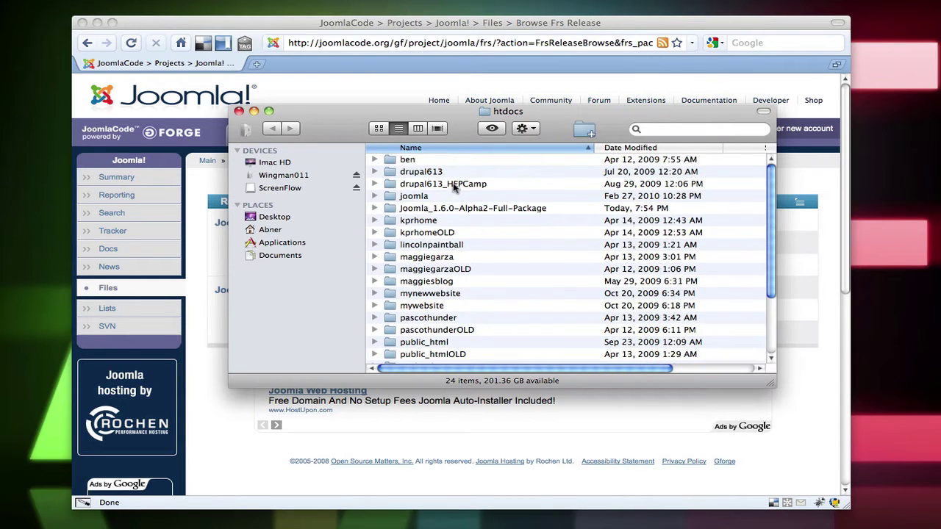
Rename the package folder to Joomla16, review its installation folder, and close the window
click(457, 210)
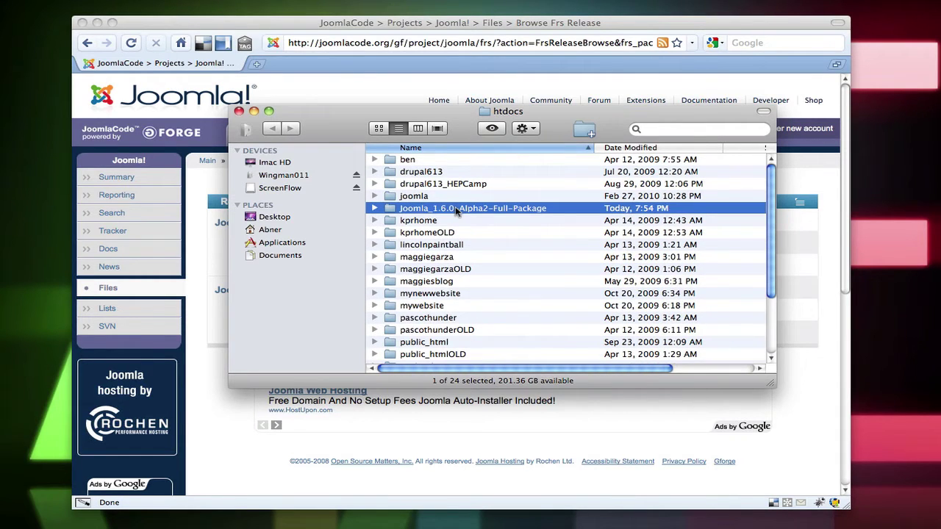
key(Return)
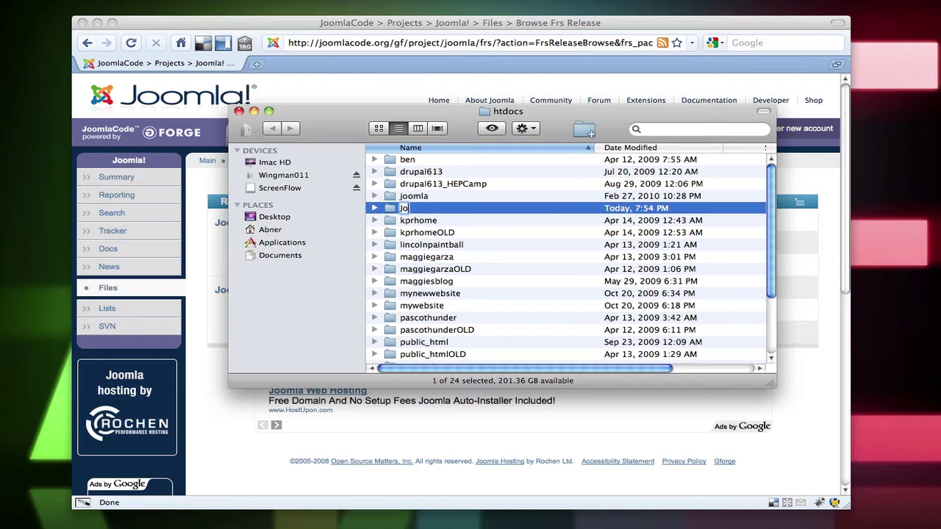
text(Joomla16)
double_click(390, 211)
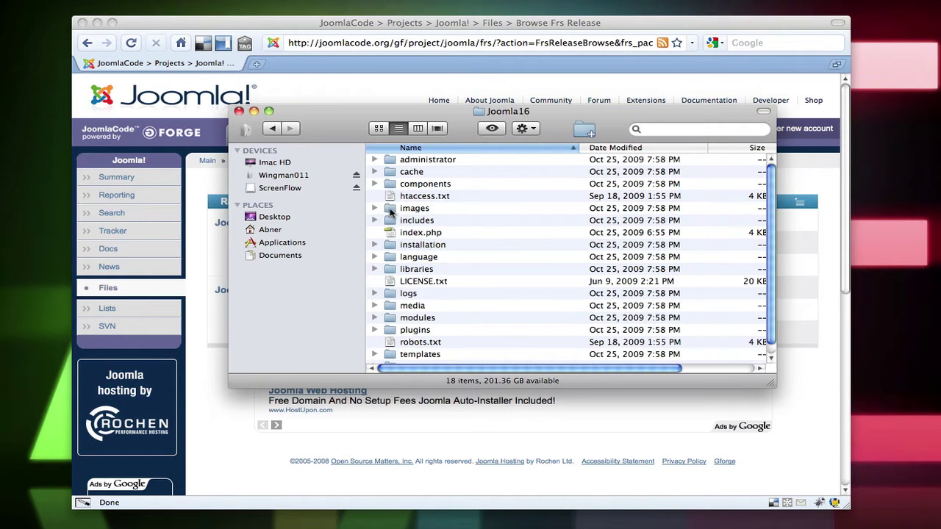
scroll(497, 271, down, 1)
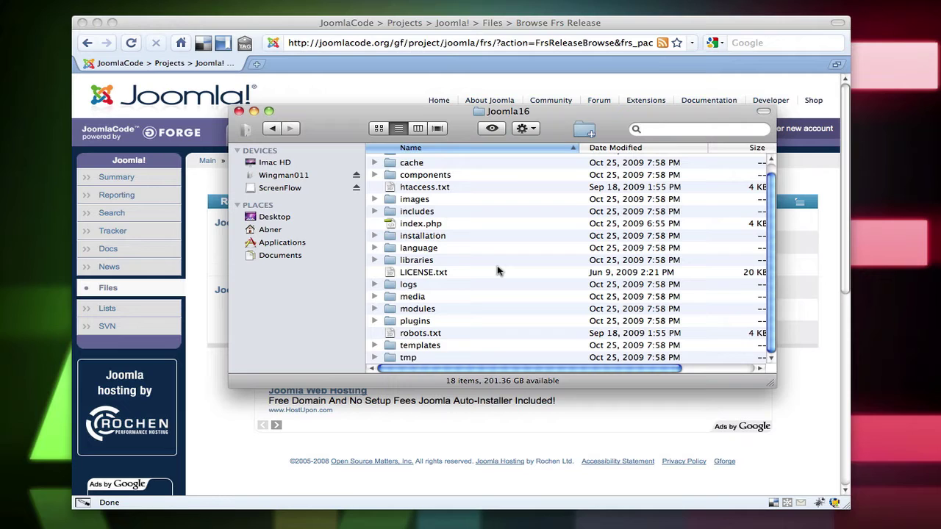
scroll(497, 272, up, 1)
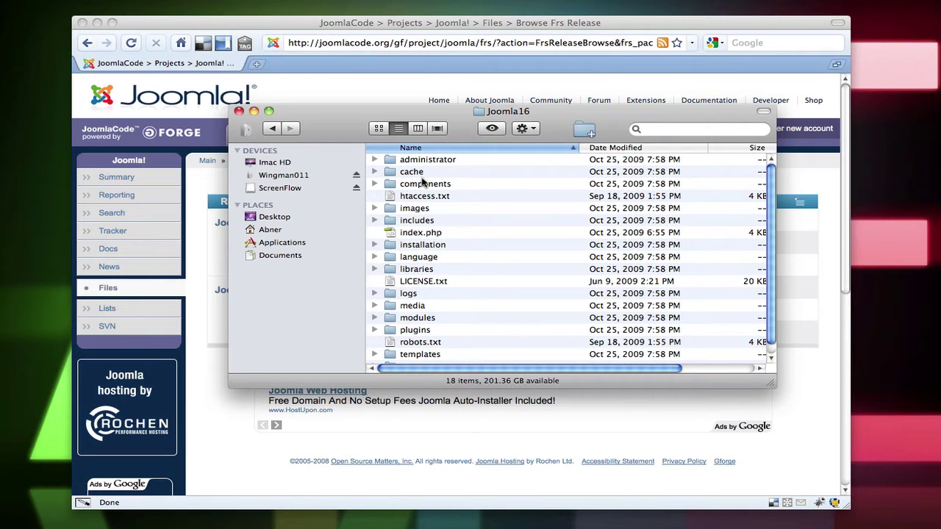
click(423, 244)
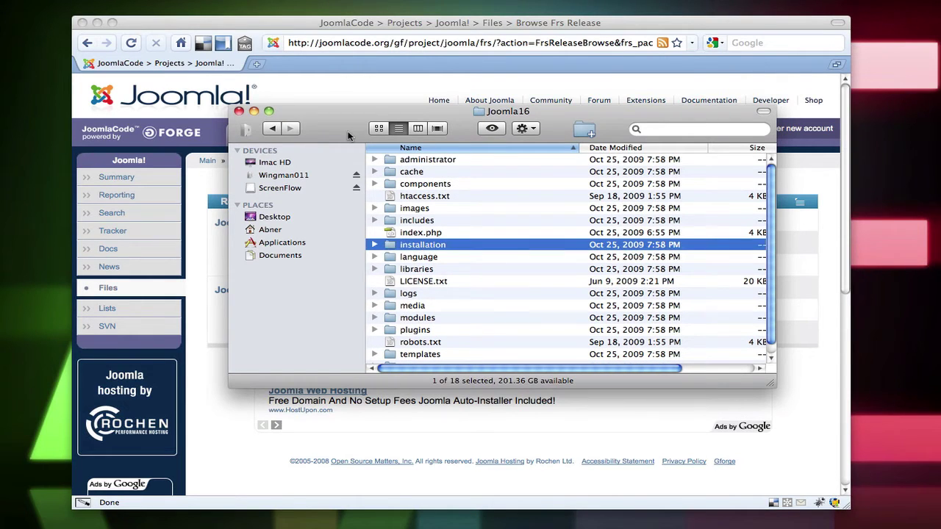
click(239, 111)
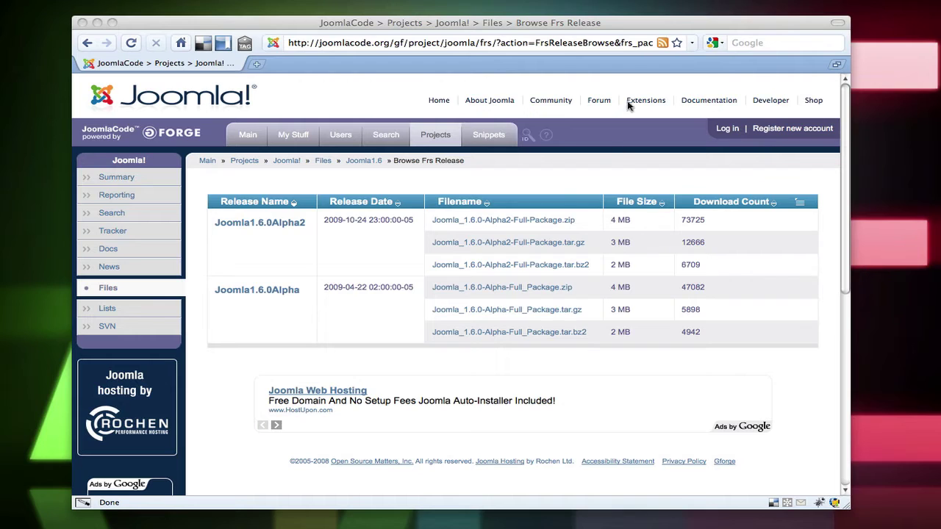
Go to the local MAMP start page and open phpMyAdmin
click(559, 48)
click(554, 47)
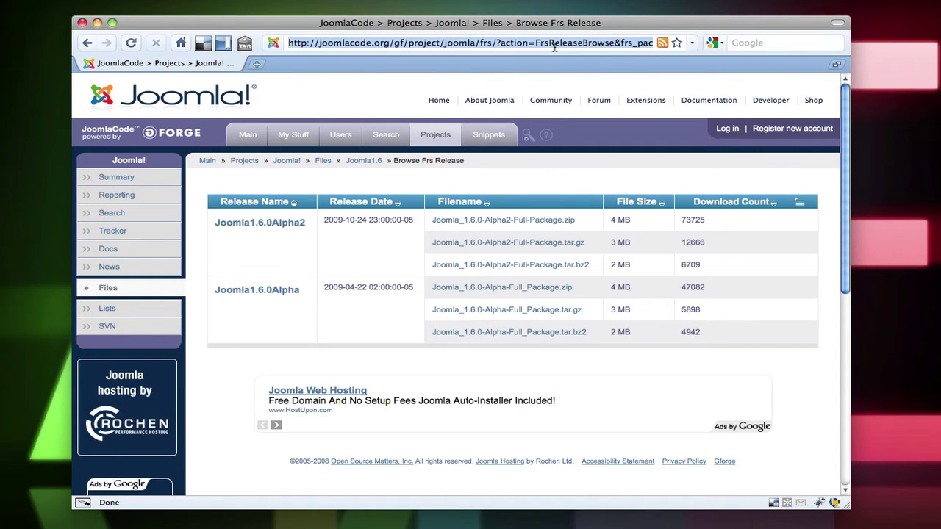
text(local)
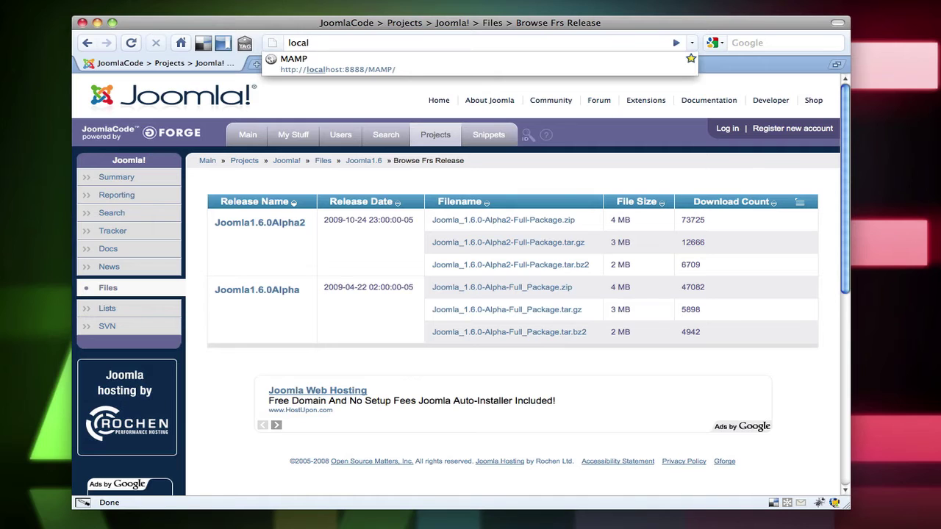
key(Down)
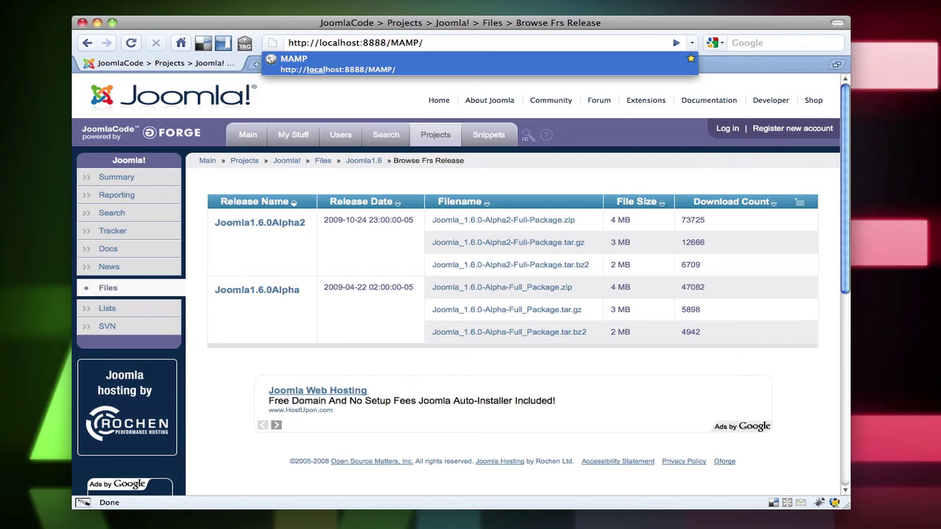
key(Return)
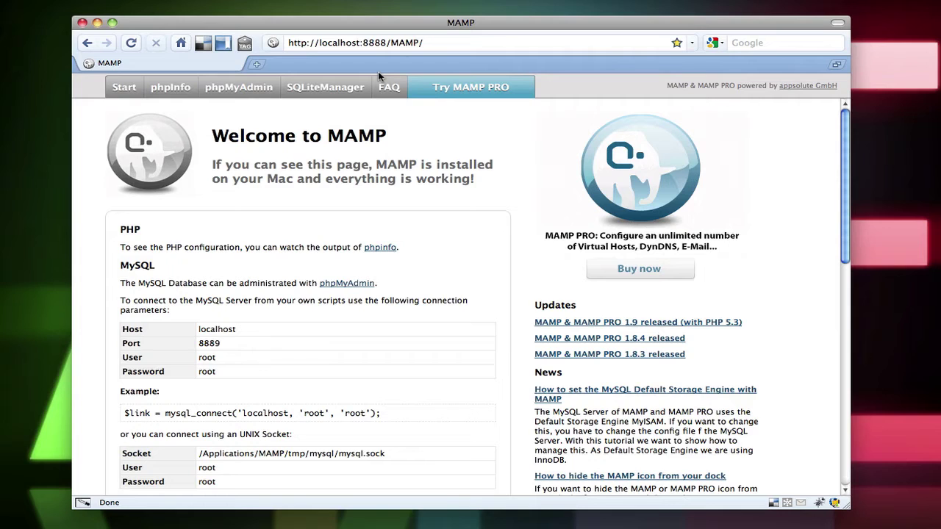
click(218, 91)
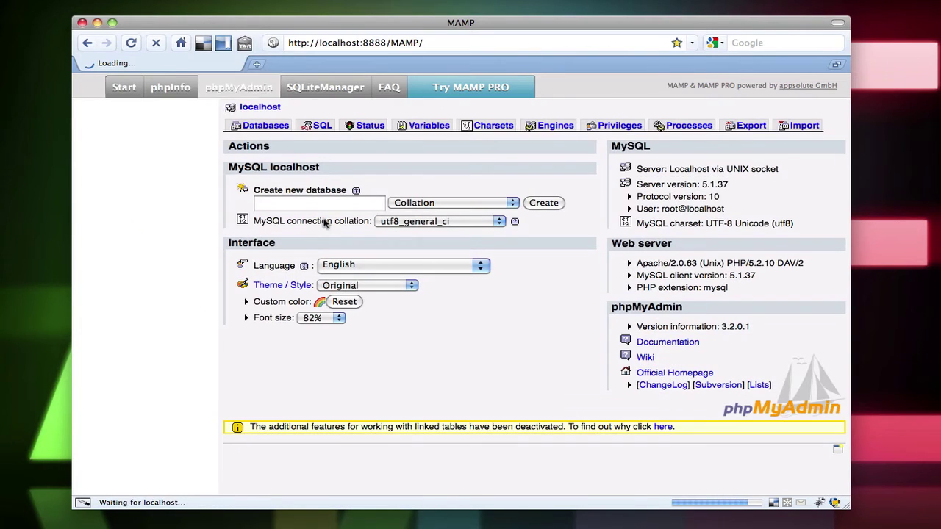
Create the joomla16 database with utf8_unicode_ci collation
click(322, 206)
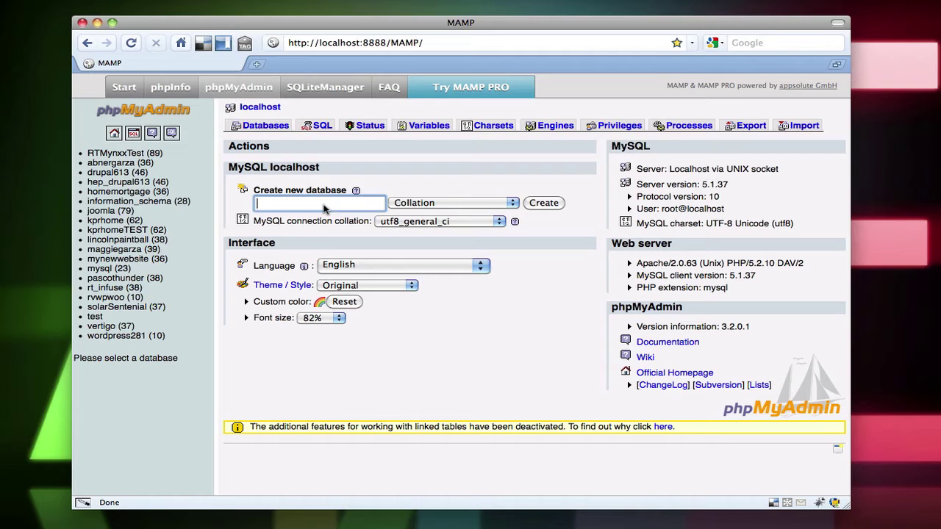
text(joomla16)
click(467, 208)
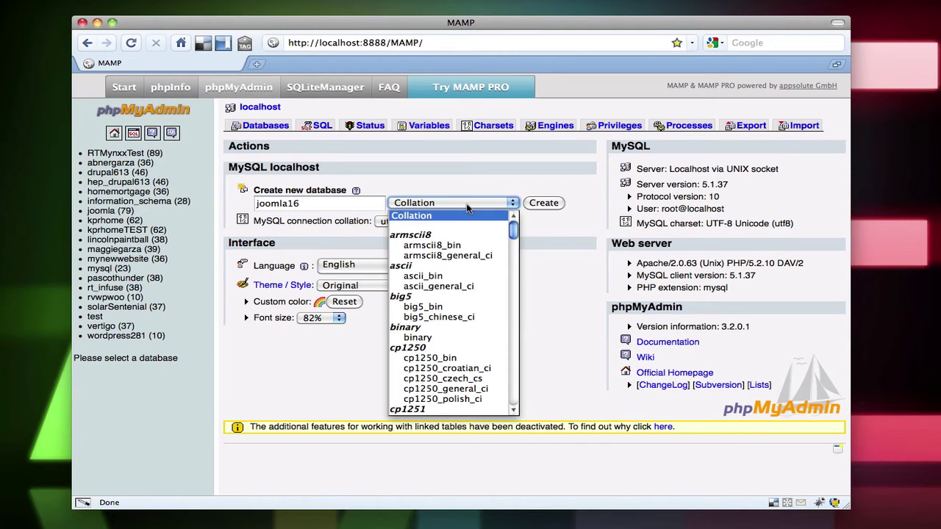
text(utf8_unicode_ci)
key(Return)
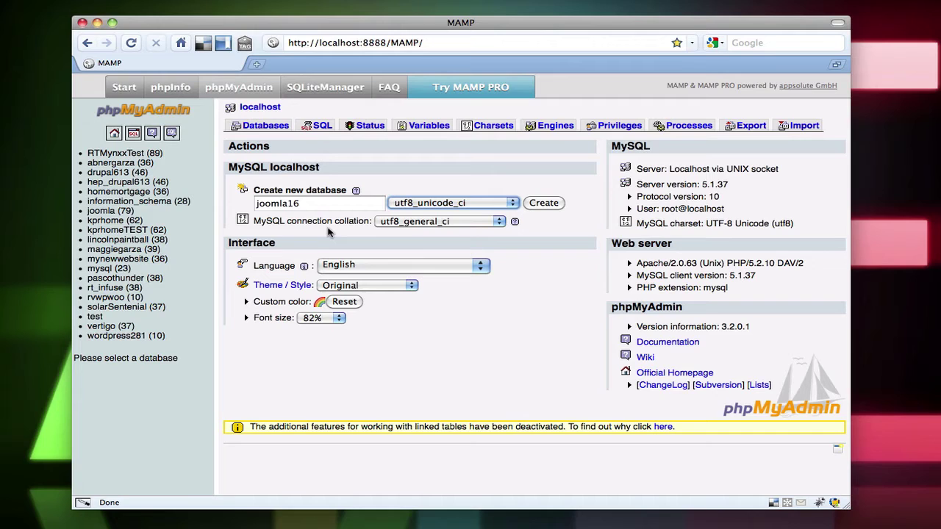
click(544, 203)
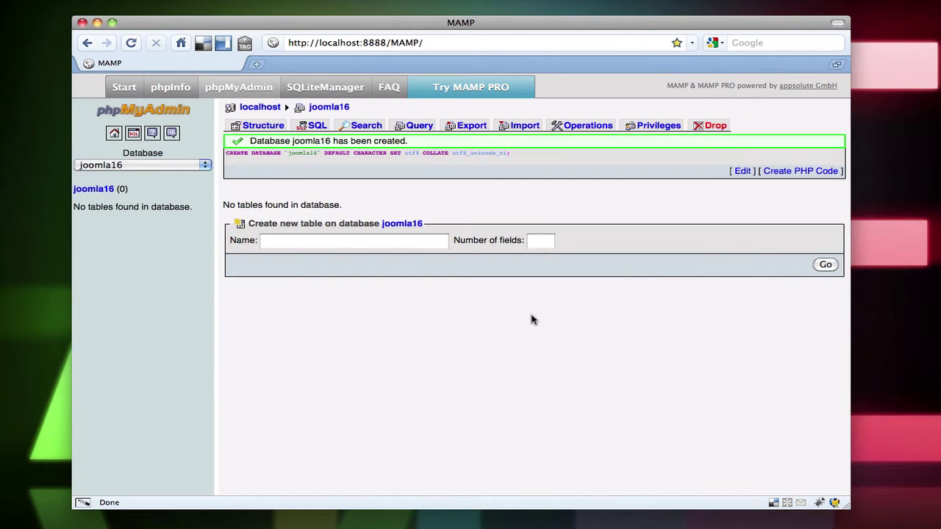
click(435, 44)
drag(437, 44, 389, 44)
Load localhost:8888 and open the Joomla16 installer from the directory listing
key(BackSpace)
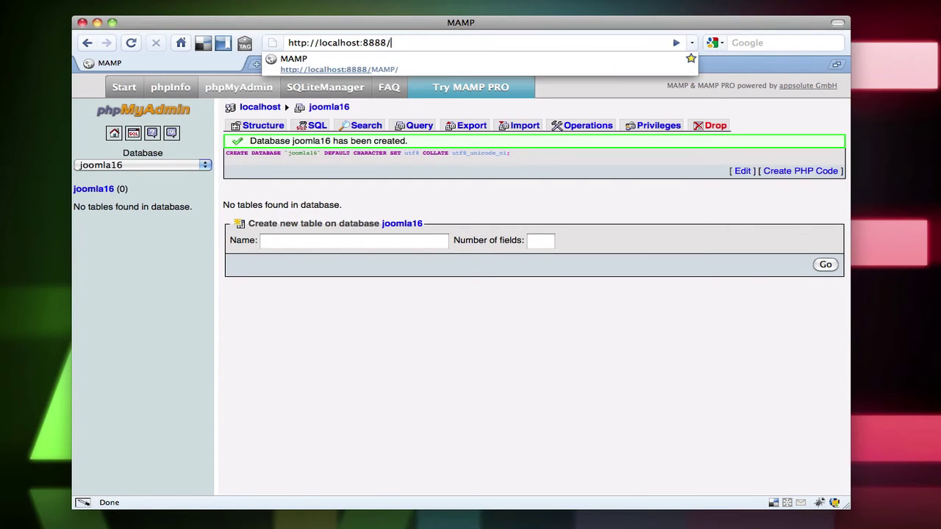
key(Return)
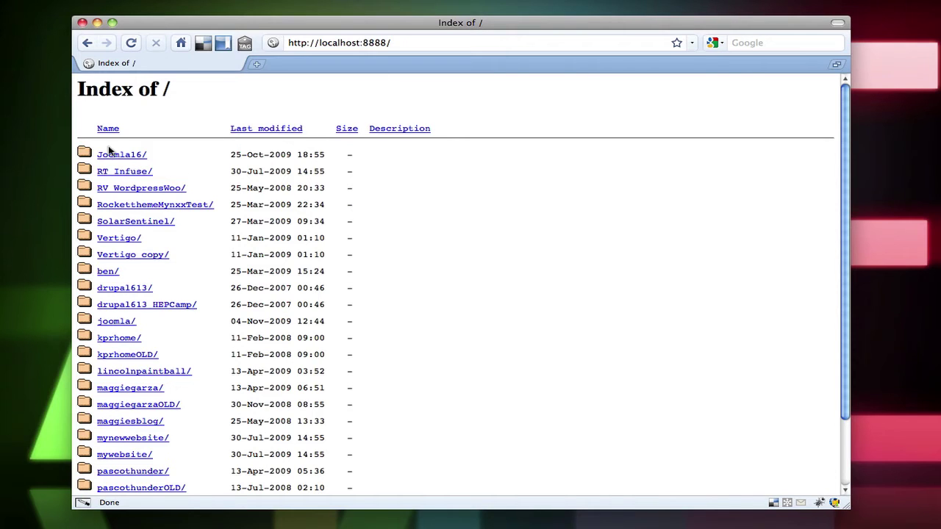
click(110, 159)
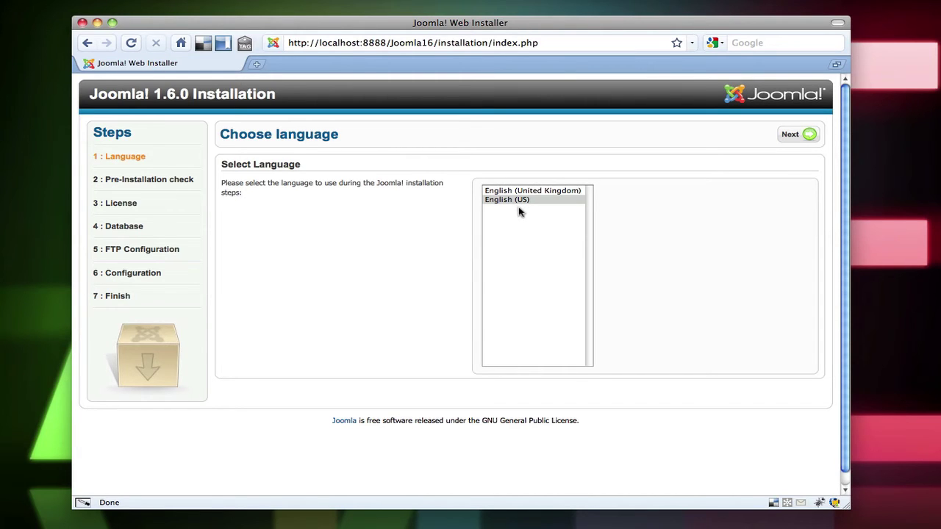
Advance the installer past the Language, Pre-Installation Check and License steps
click(804, 139)
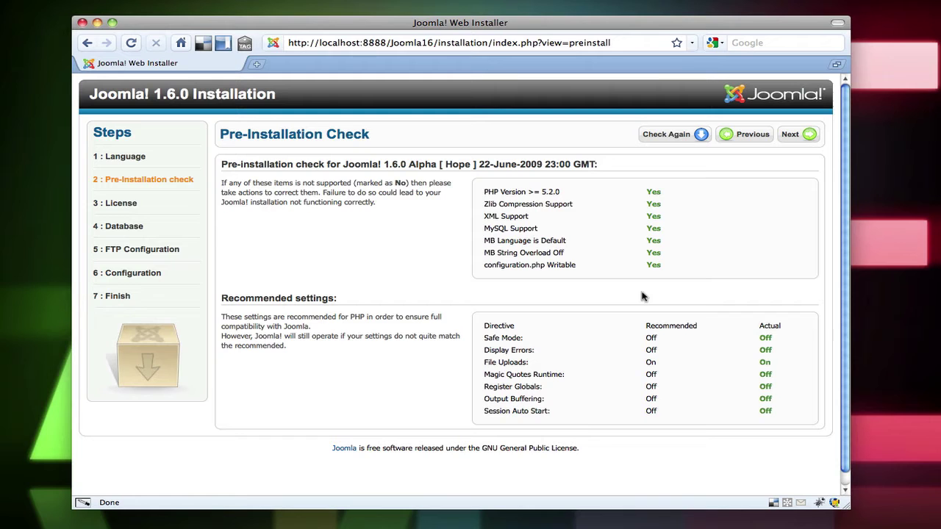
click(792, 135)
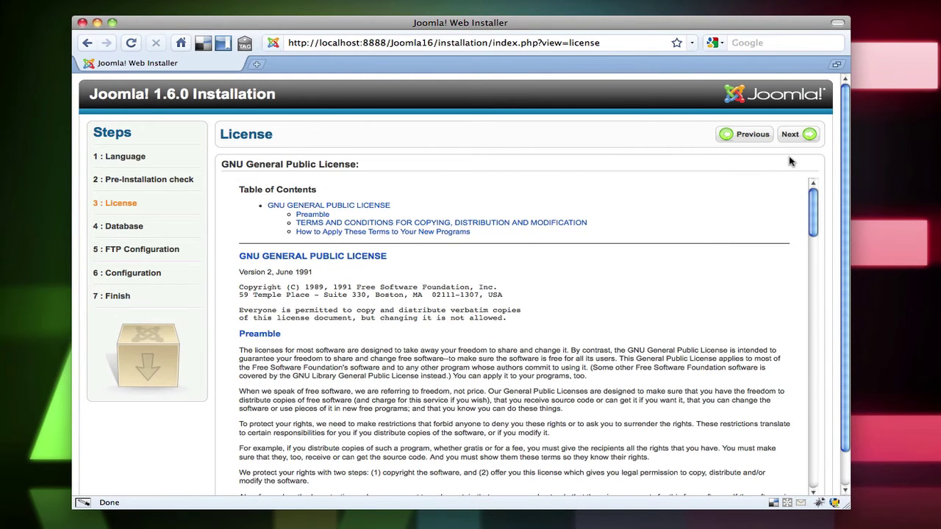
click(799, 135)
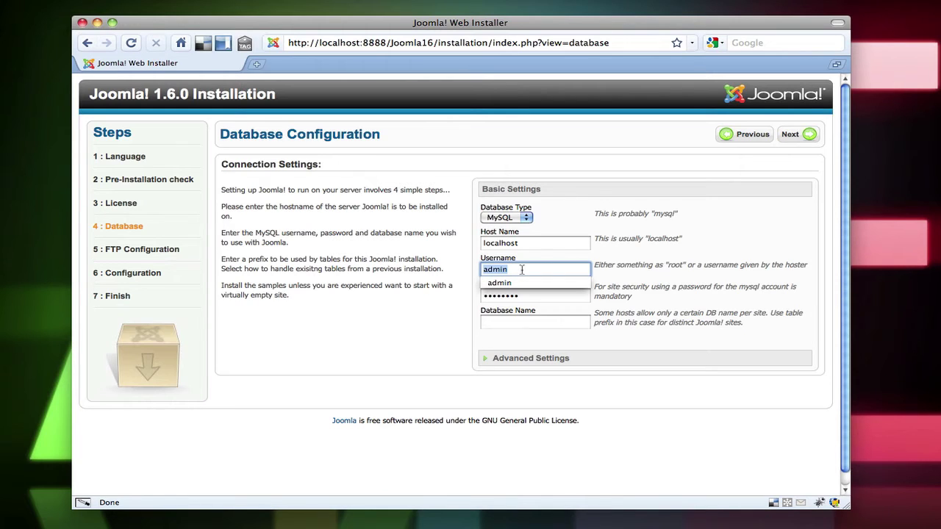
Enter database username root, its password and the joomla16 database name, then continue
text(root)
key(Tab)
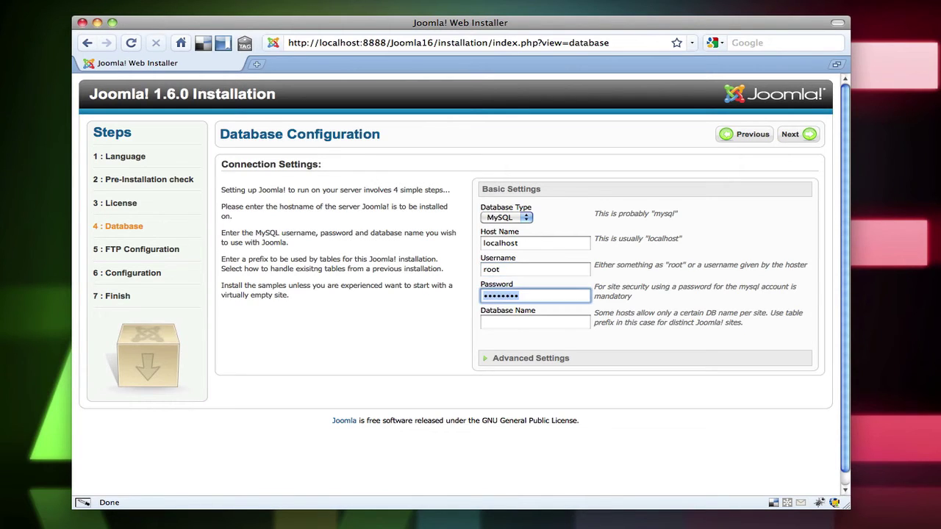
text(ro)
click(540, 324)
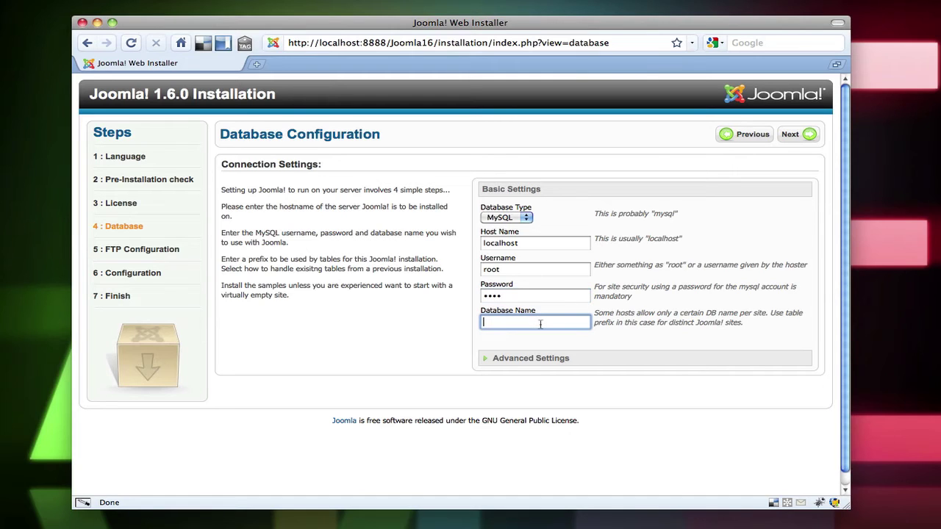
text(joomla16)
click(791, 140)
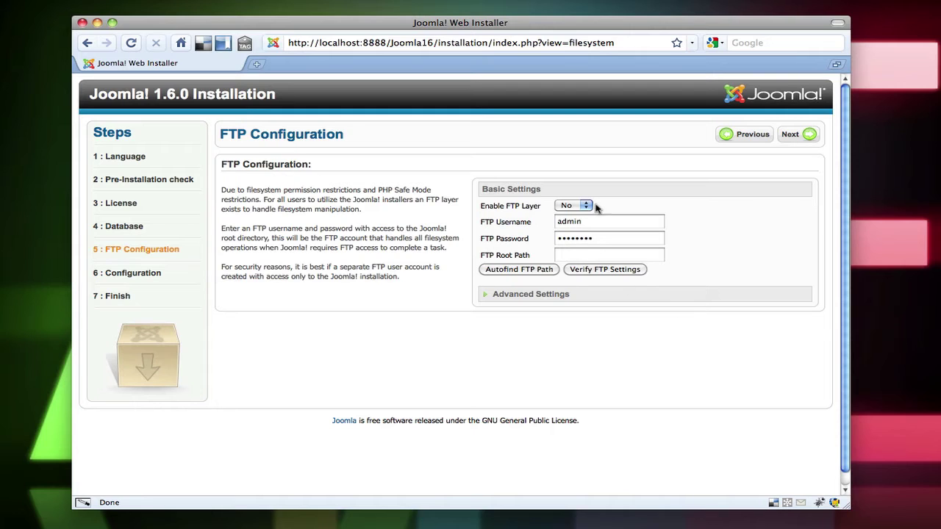
Name the site 'Test Website' on the main configuration step
click(804, 140)
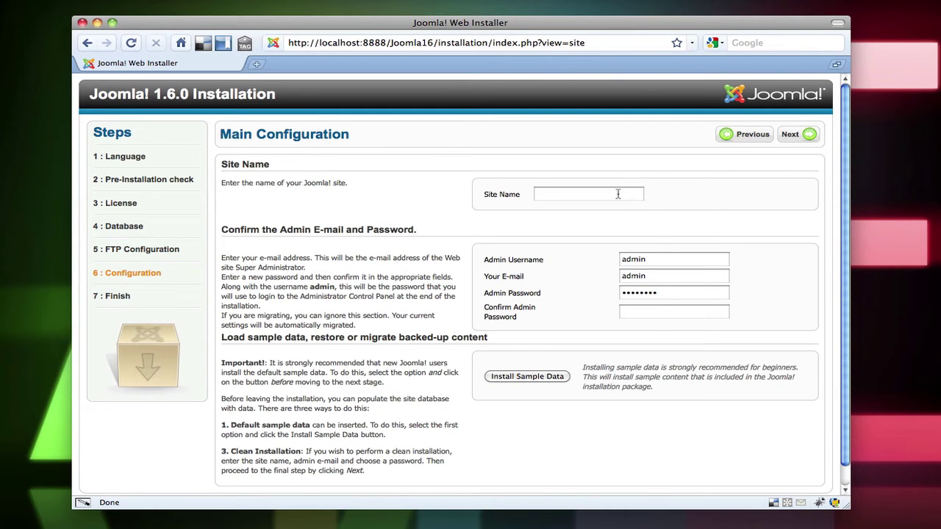
click(617, 194)
text(Test )
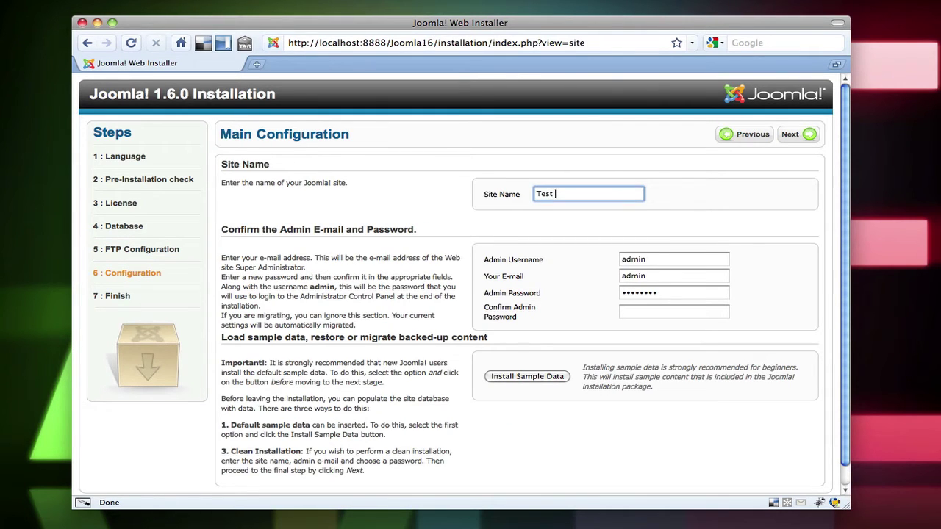
text(Website)
click(679, 260)
Enter the admin e-mail address and the admin password with its confirmation
click(678, 276)
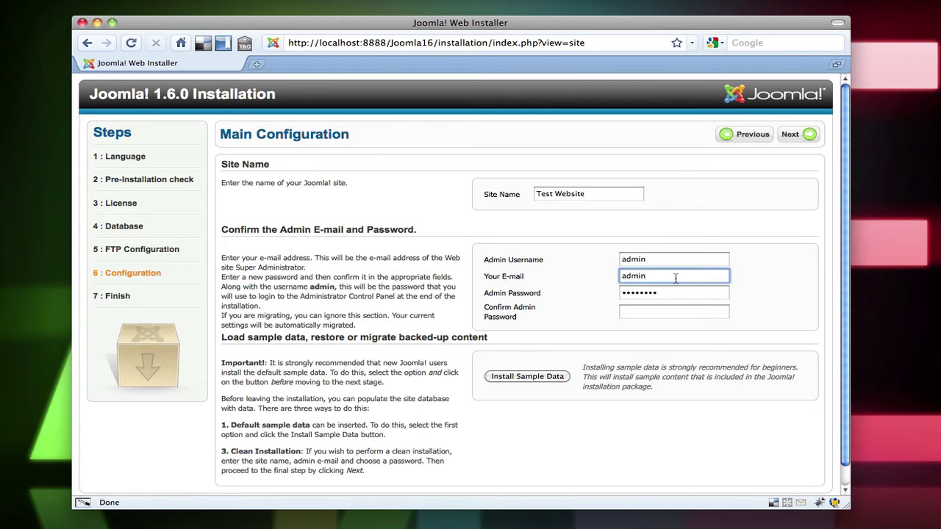
text(admin@admin.com)
key(Tab)
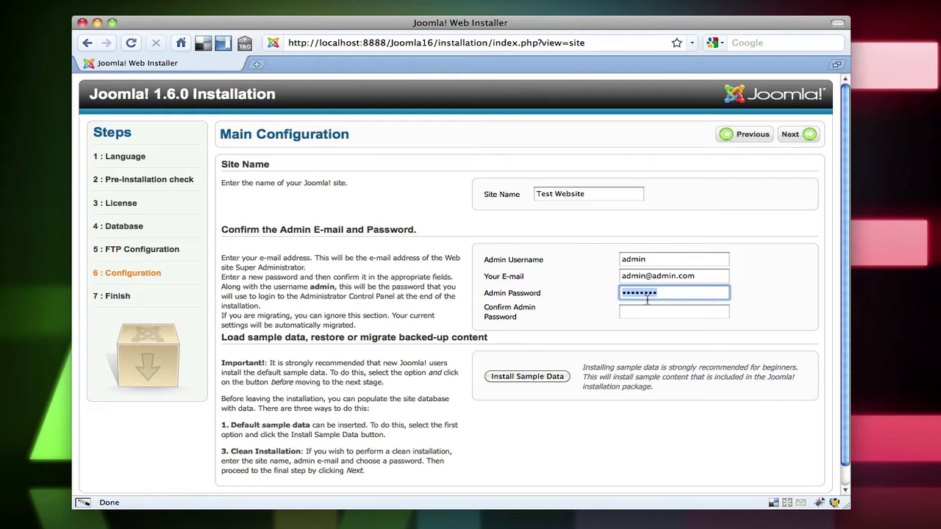
text(password)
key(Tab)
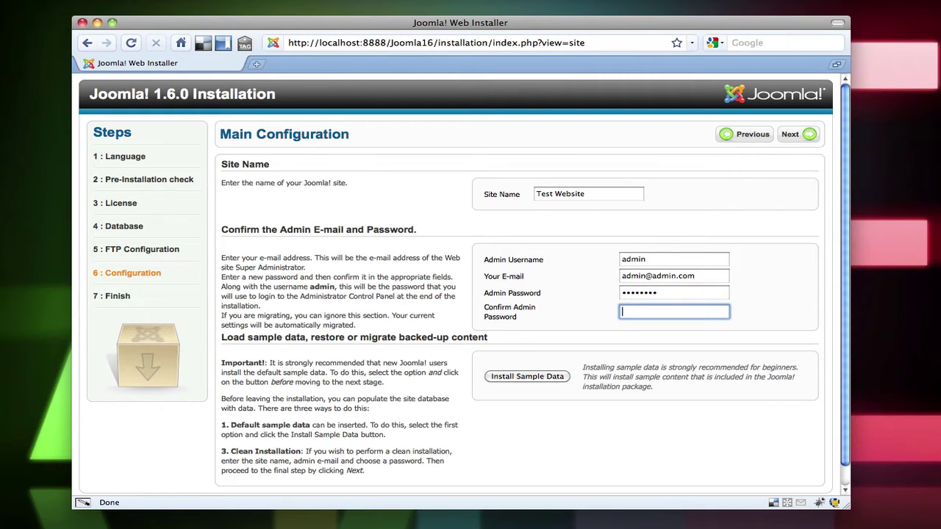
text(password)
Install the default sample data and continue to the Finish step
click(546, 378)
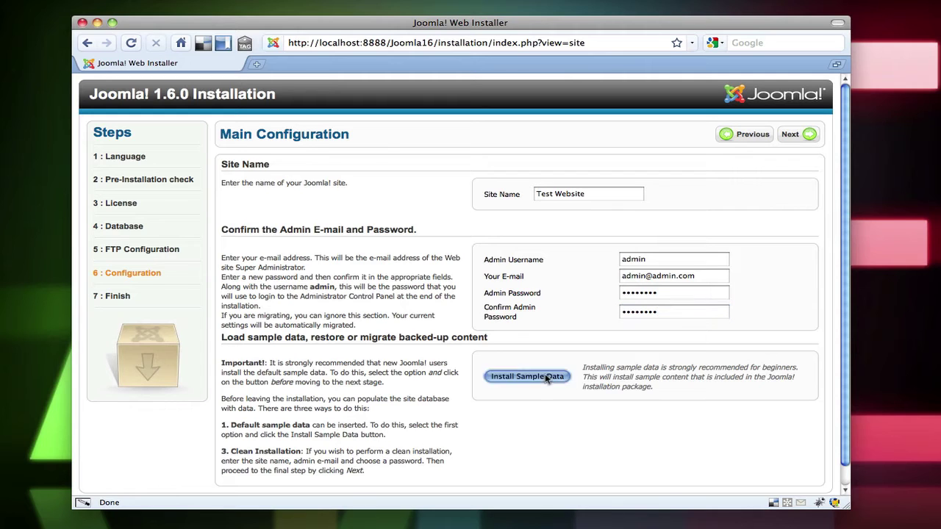
click(792, 134)
key(super+Tab)
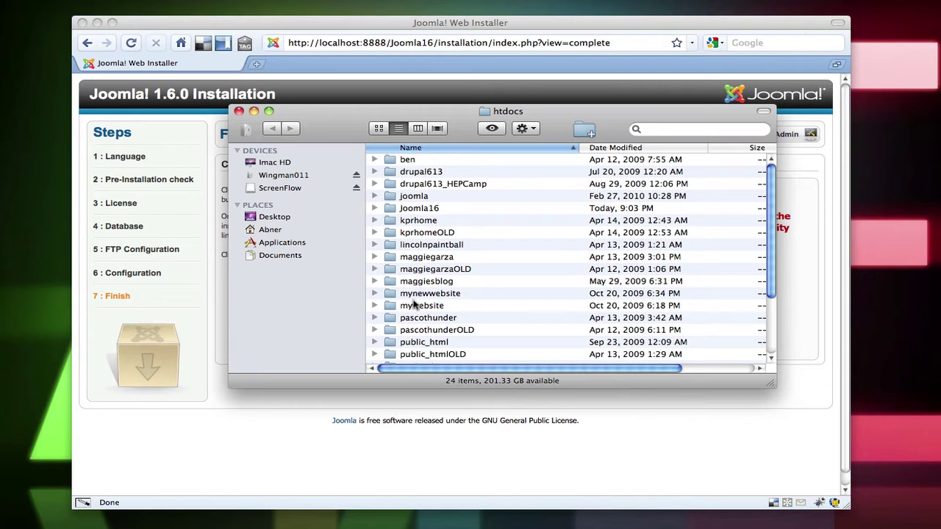
Move the installation folder inside Joomla16 to the Trash and close the Finder window
scroll(416, 305, down, 4)
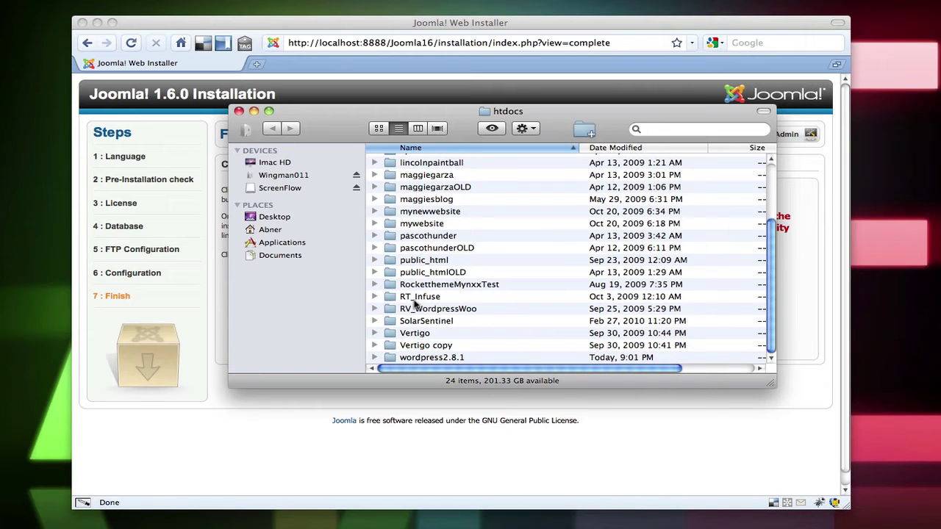
scroll(411, 237, up, 4)
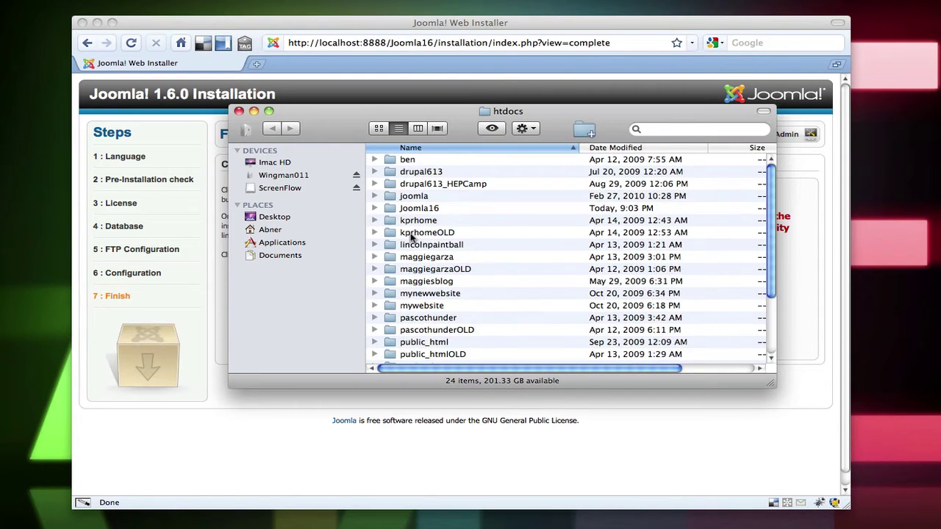
double_click(414, 210)
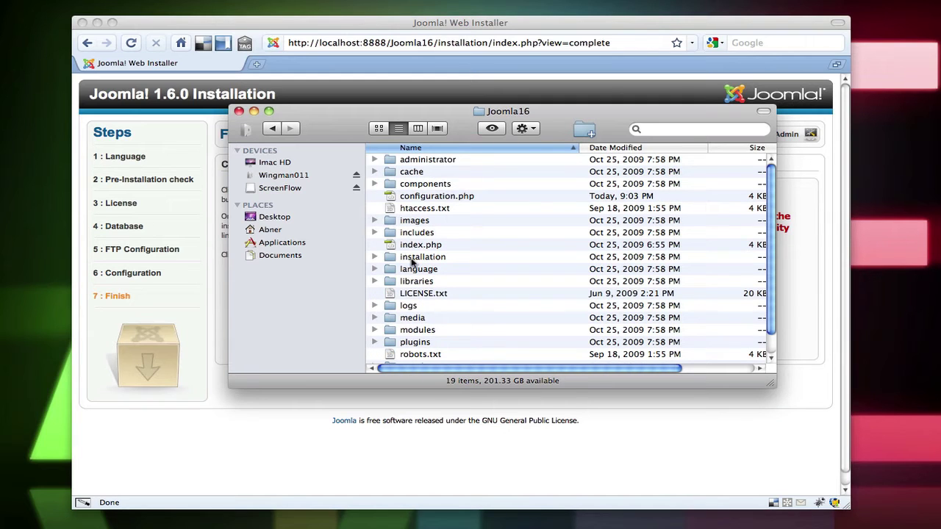
right_click(412, 259)
click(405, 259)
right_click(404, 258)
click(433, 284)
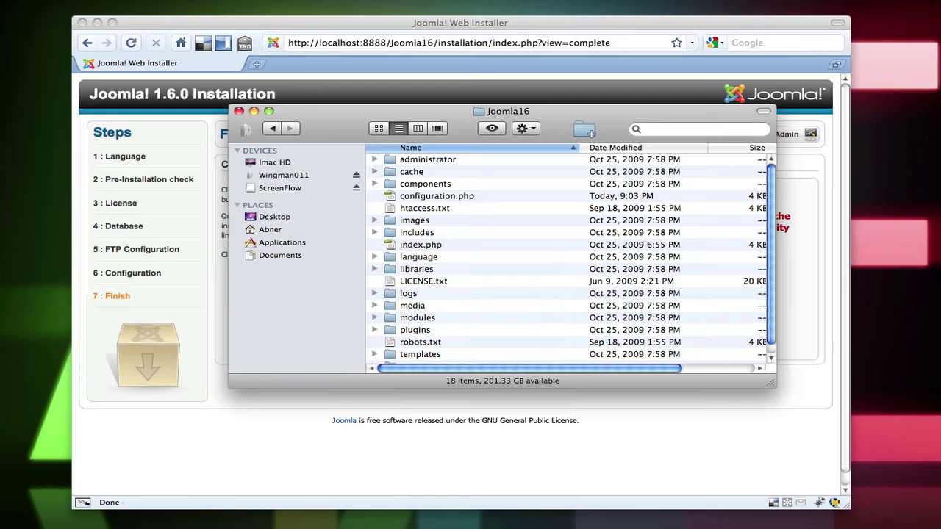
click(238, 111)
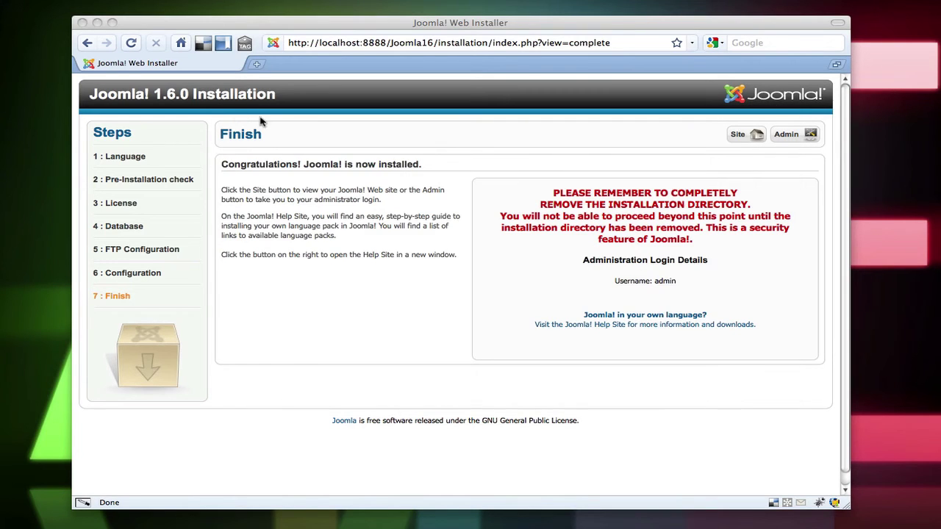
View the installed Test Website, then log in to its administrator back end
click(755, 135)
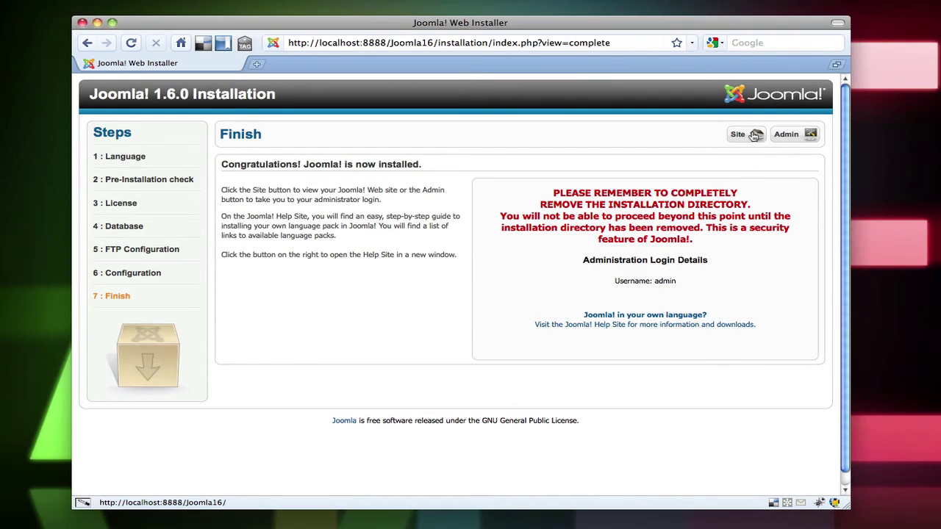
click(743, 136)
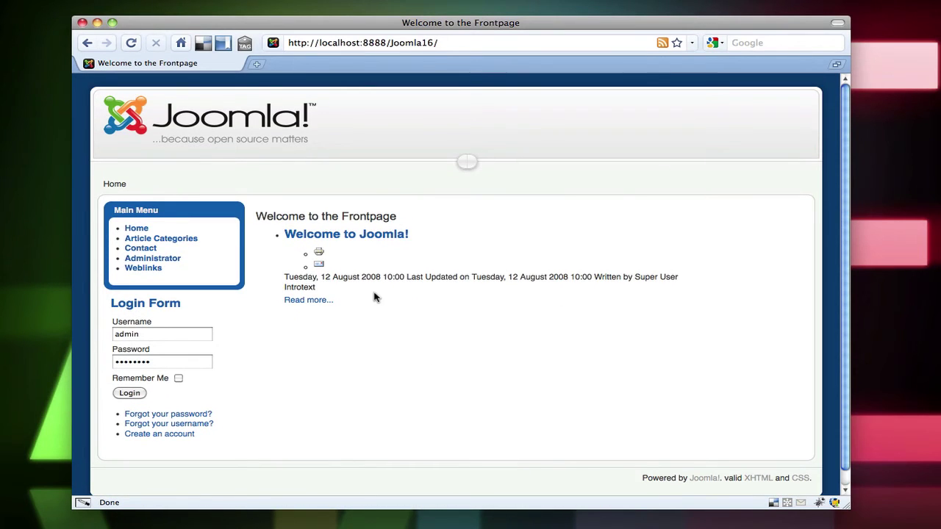
click(160, 259)
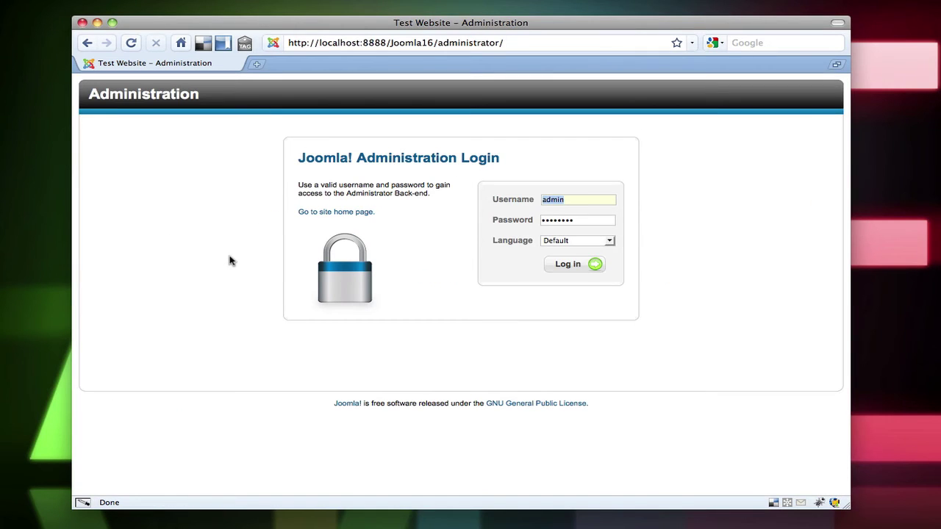
key(Tab)
text(p)
key(Return)
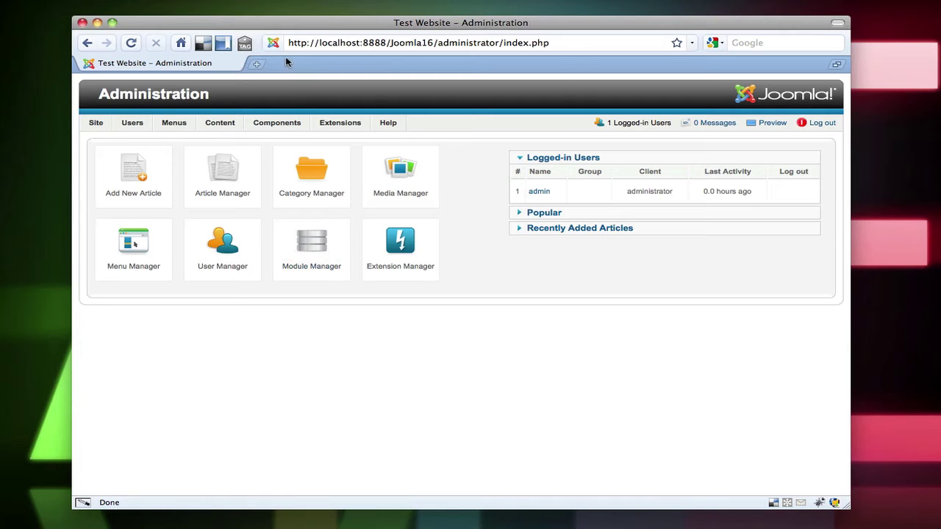
In a new tab, load localhost:8888 and open the site in the joomla folder
click(258, 66)
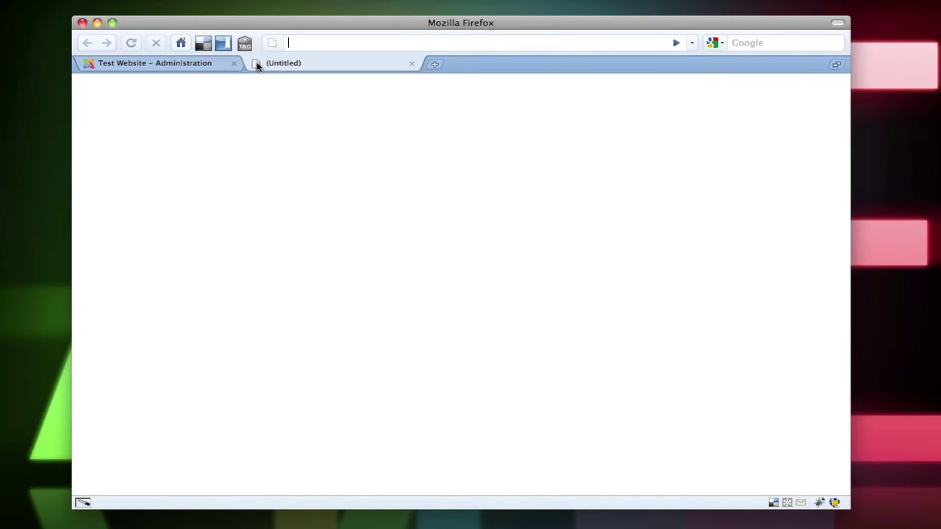
text(local)
key(Down)
key(BackSpace)
key(BackSpace)
key(BackSpace)
key(BackSpace)
key(BackSpace)
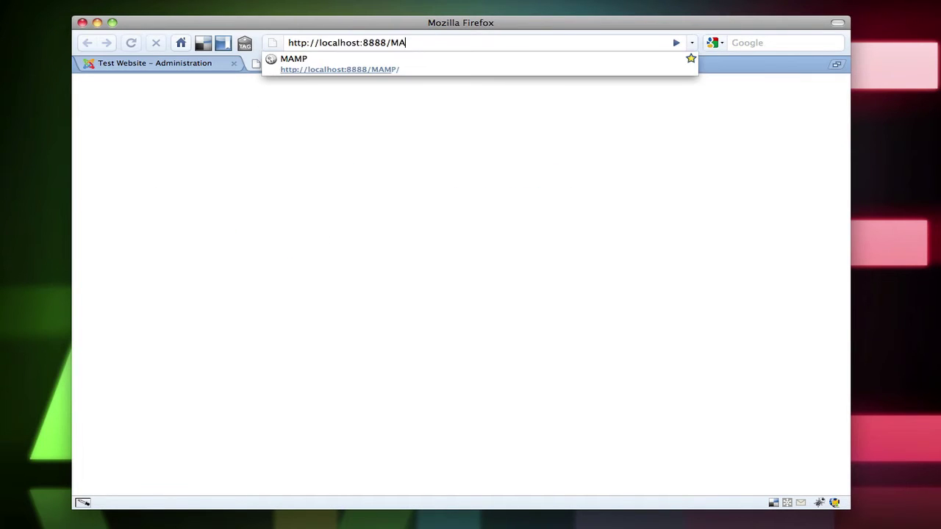
key(Return)
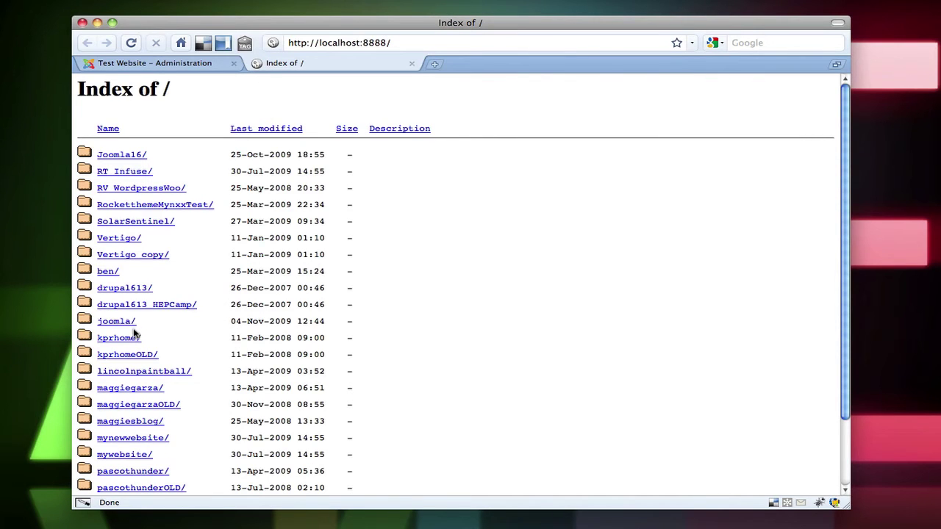
click(125, 323)
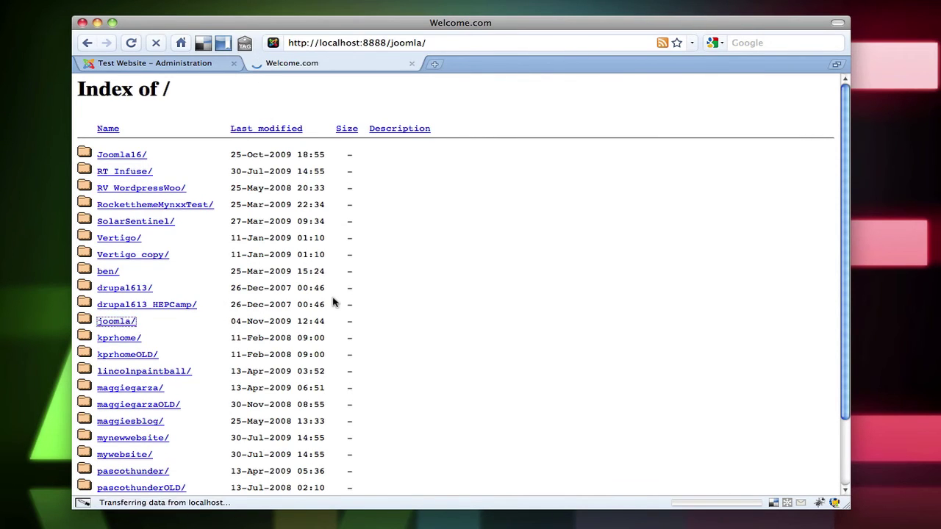
Append 'administrator' to the address and log in to the Joomla 1.5 back-end
click(441, 45)
click(441, 44)
text(a)
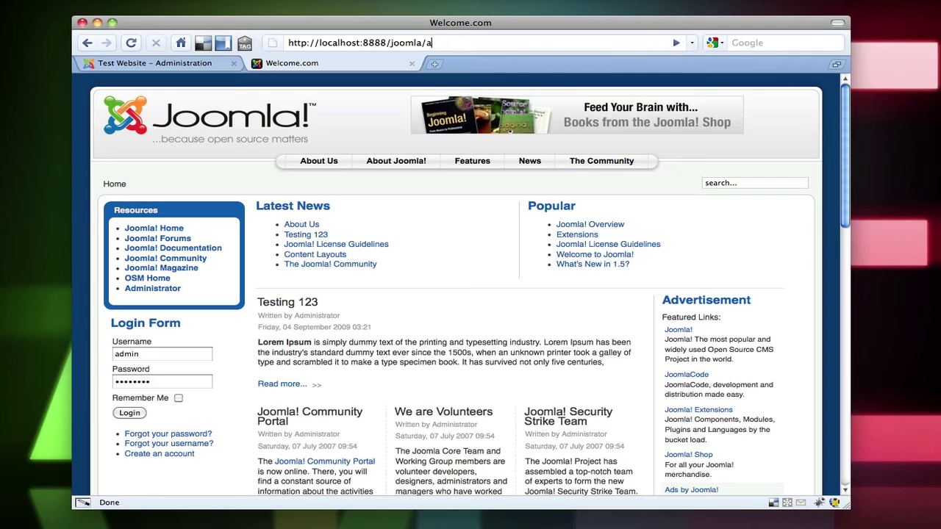
text(dministrator)
key(Return)
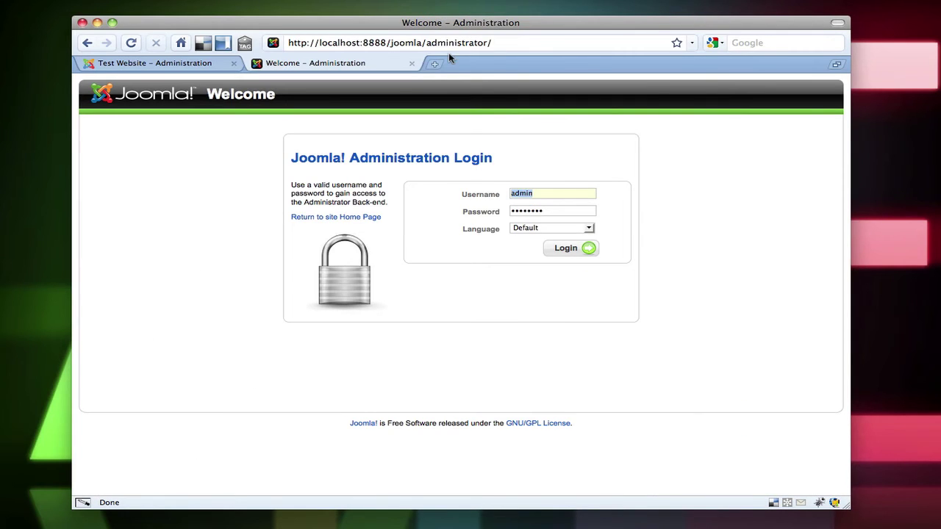
key(Tab)
click(573, 252)
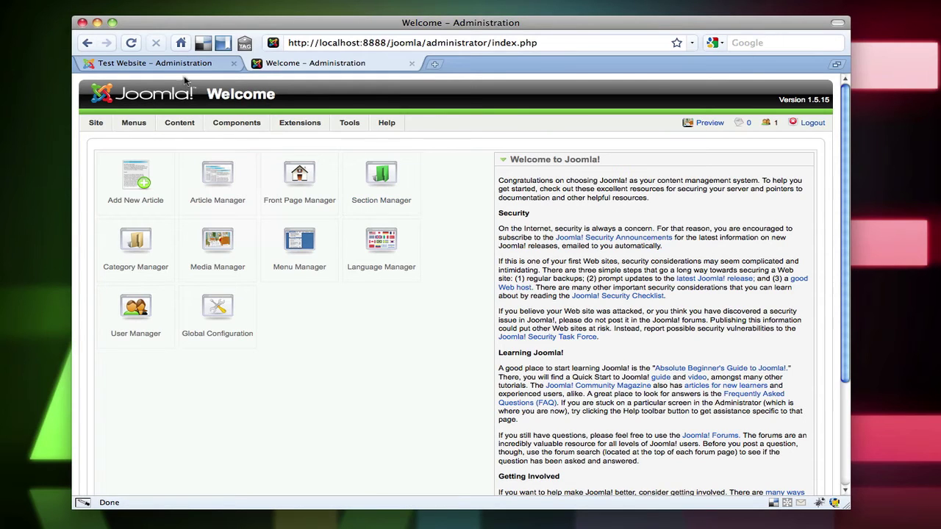
Switch back to Test Website's administration and survey the Site, Users, Menus, Content, Components and Extensions menus
click(176, 65)
mouse_move(192, 158)
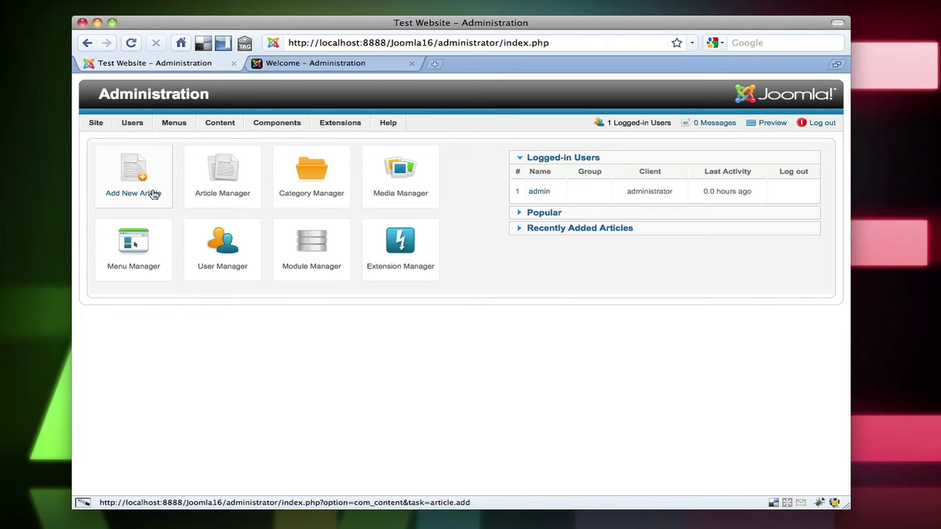
mouse_move(132, 125)
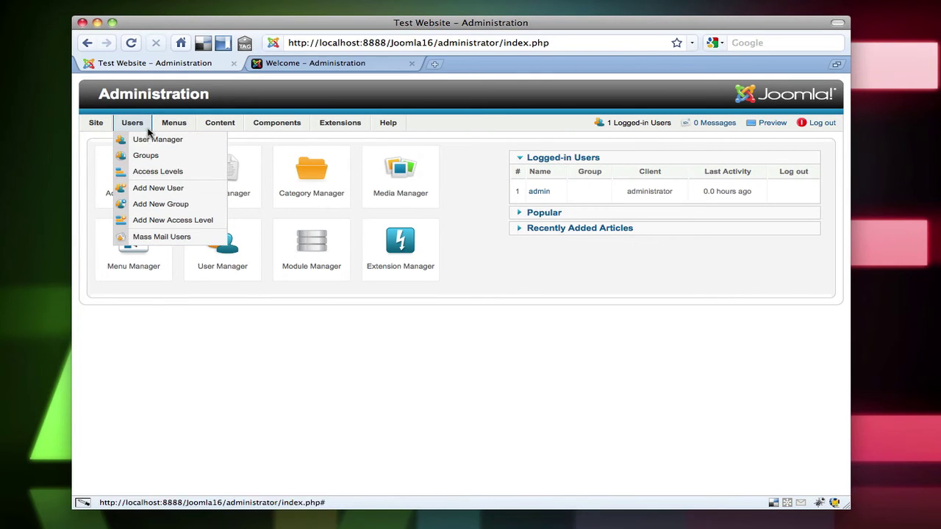
mouse_move(161, 125)
mouse_move(96, 126)
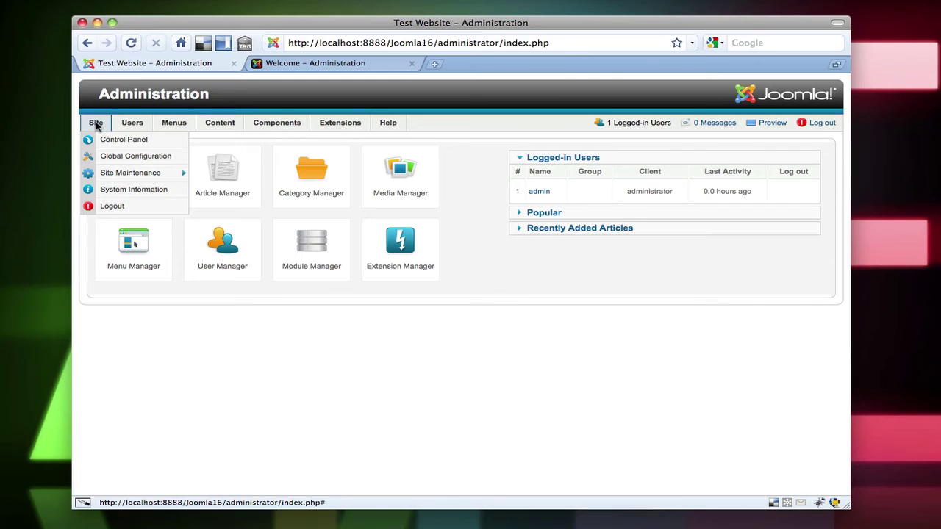
mouse_move(113, 174)
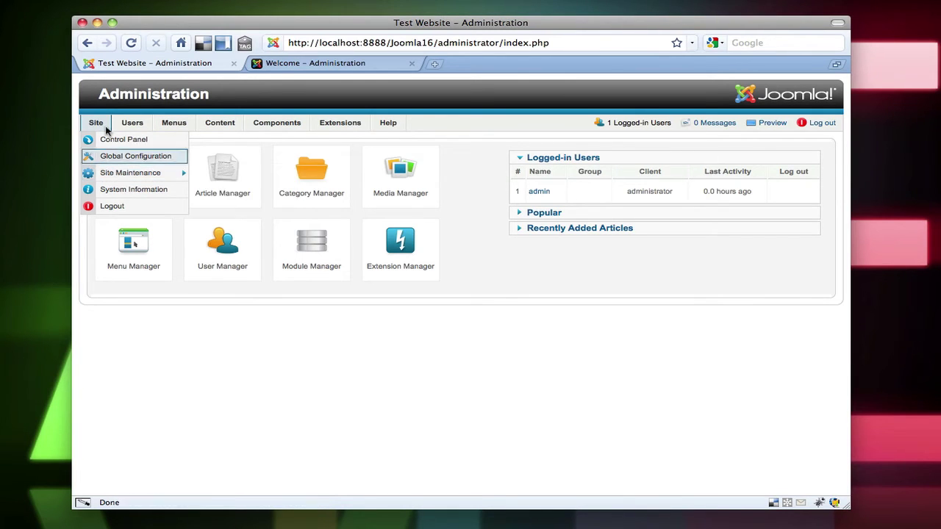
mouse_move(210, 123)
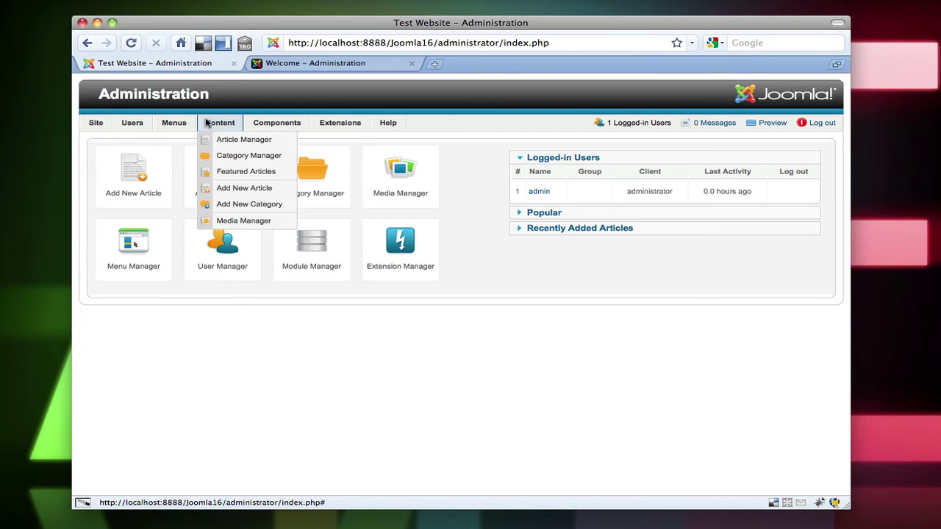
mouse_move(265, 126)
mouse_move(331, 126)
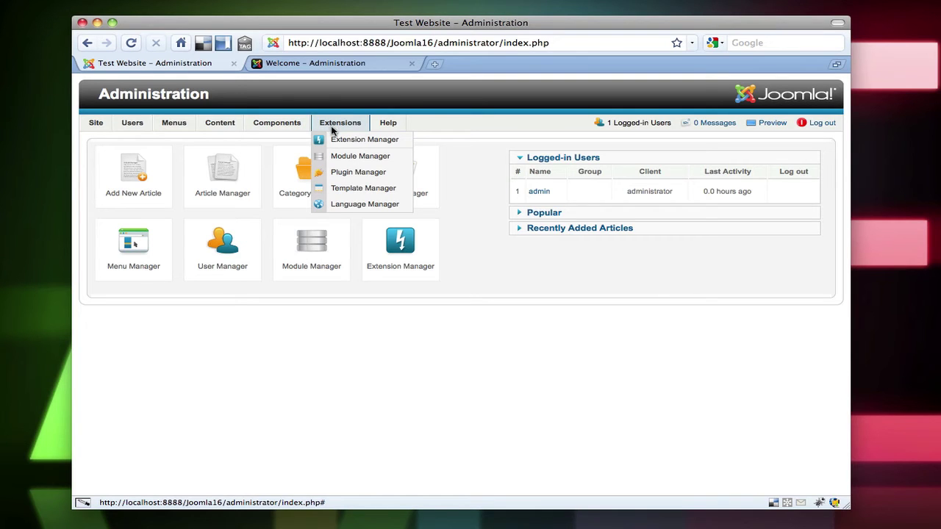
Go to Extensions > Extension Manager to reach its Install page
click(333, 139)
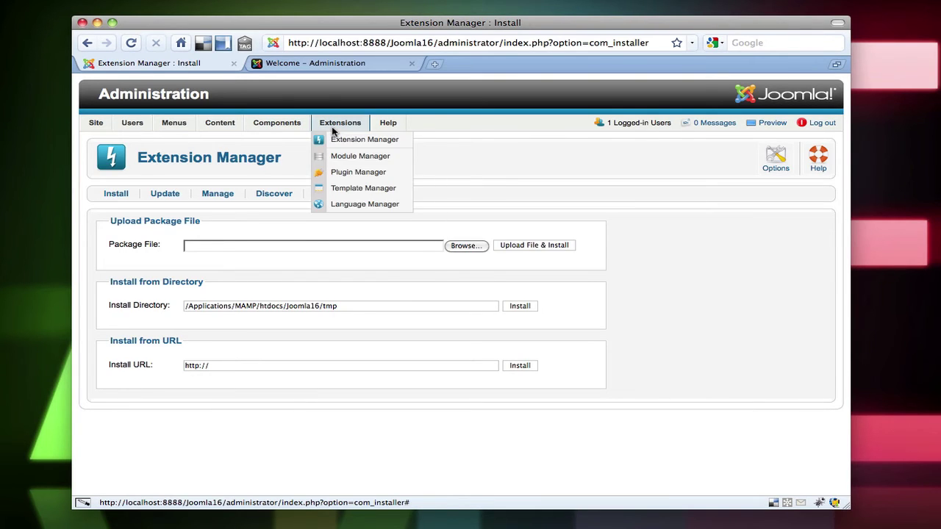
mouse_move(257, 126)
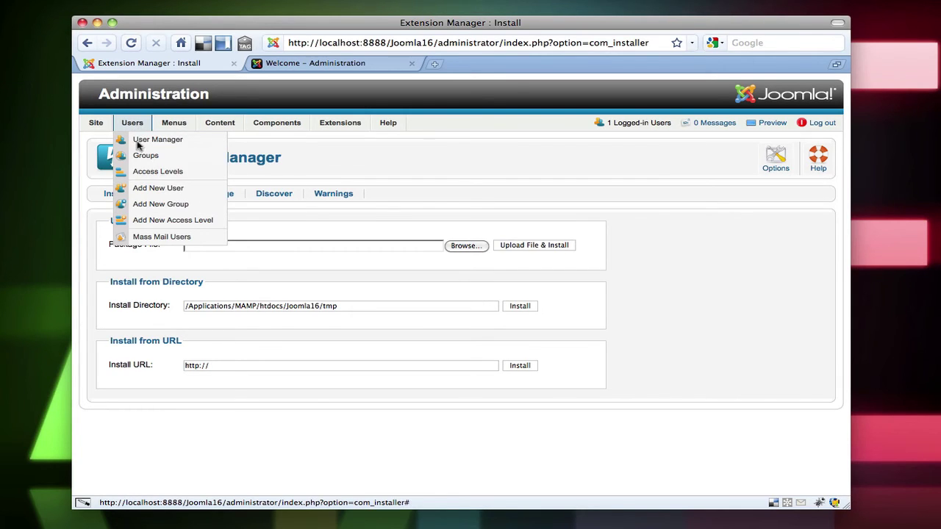
Open Users > Groups, try the Super Users group's parent dropdown, then cancel without saving
click(146, 155)
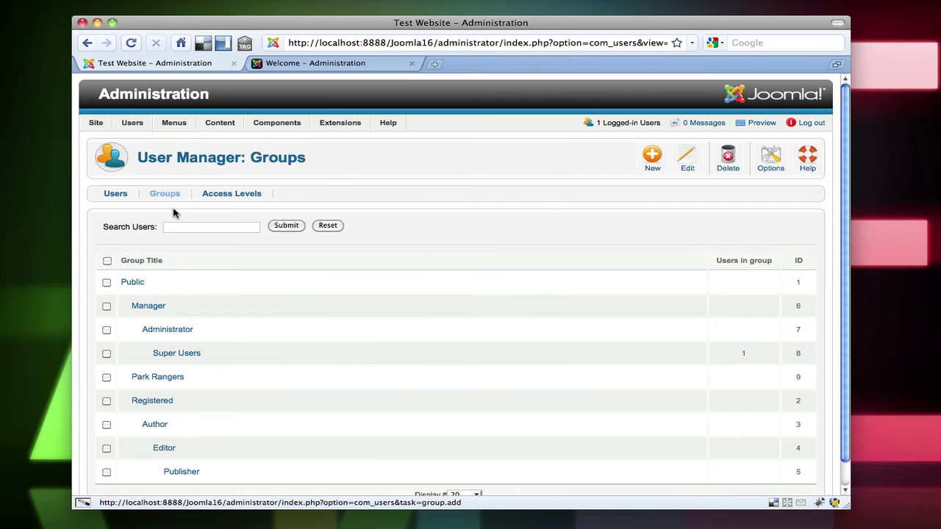
scroll(192, 316, down, 1)
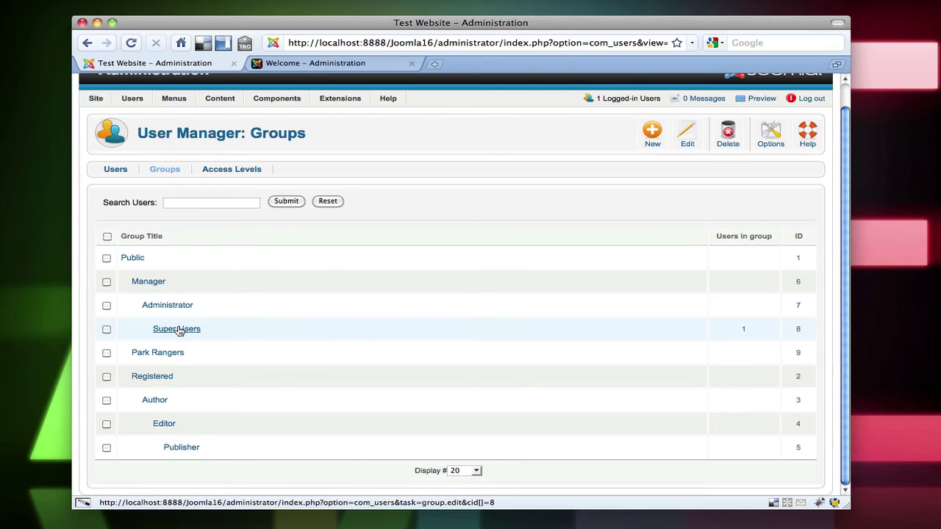
click(184, 329)
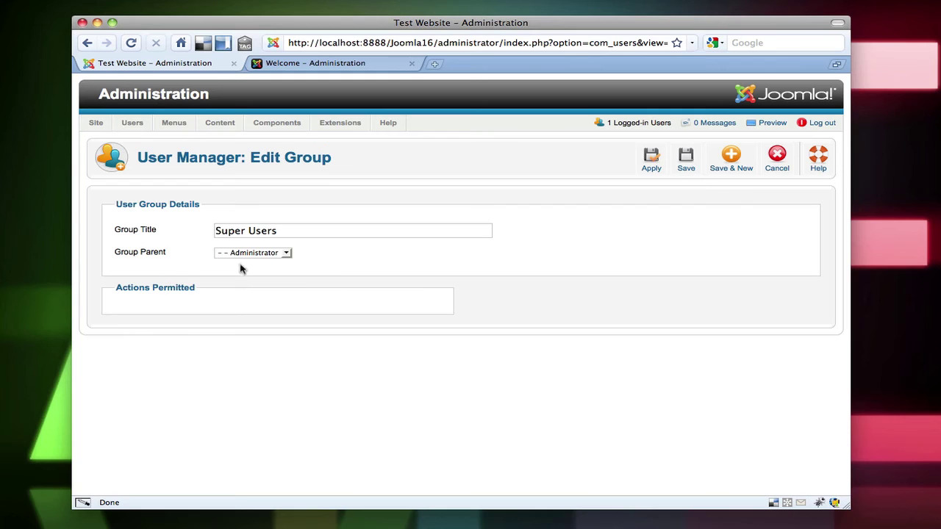
click(280, 255)
click(278, 289)
click(273, 255)
click(269, 290)
click(771, 163)
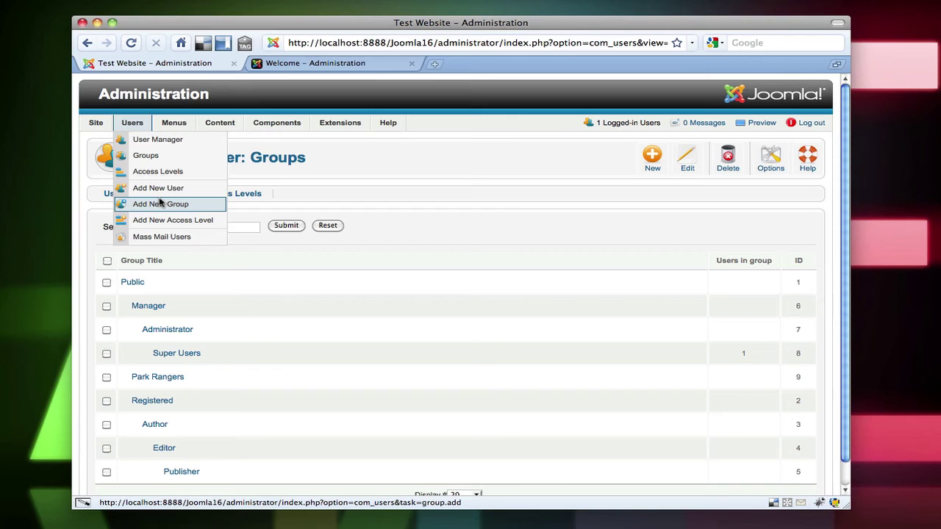
click(155, 171)
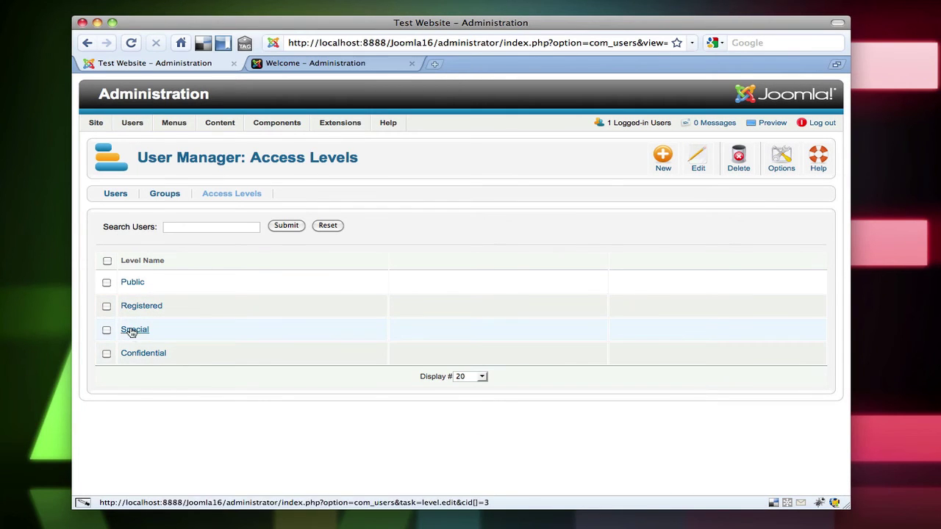
click(131, 331)
scroll(293, 426, down, 1)
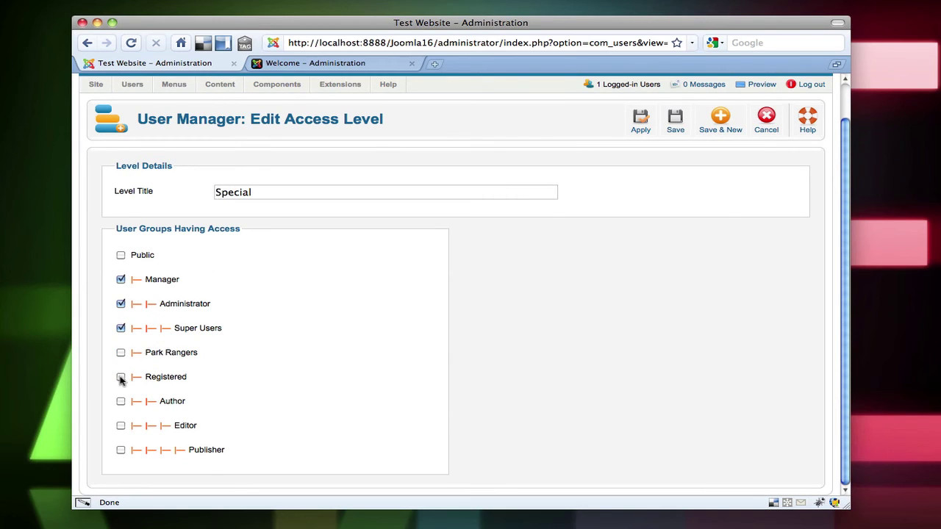
scroll(279, 367, up, 1)
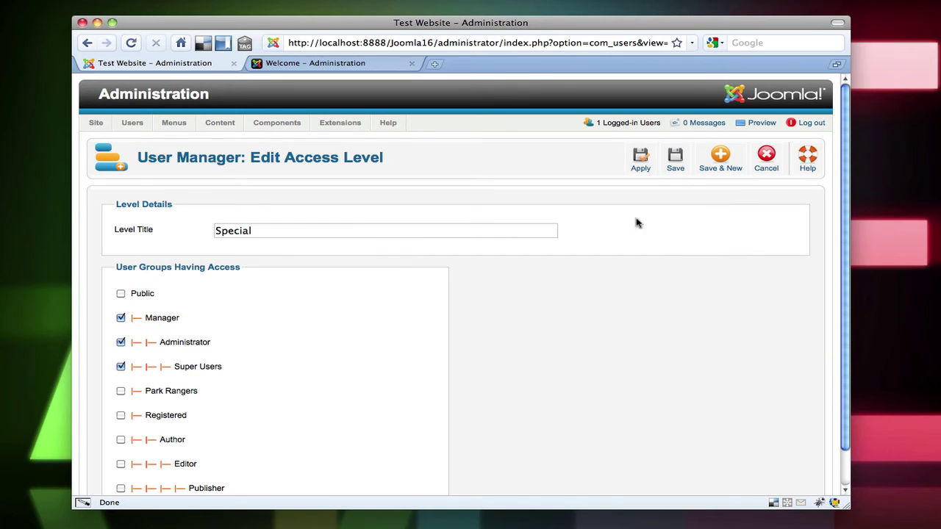
click(769, 160)
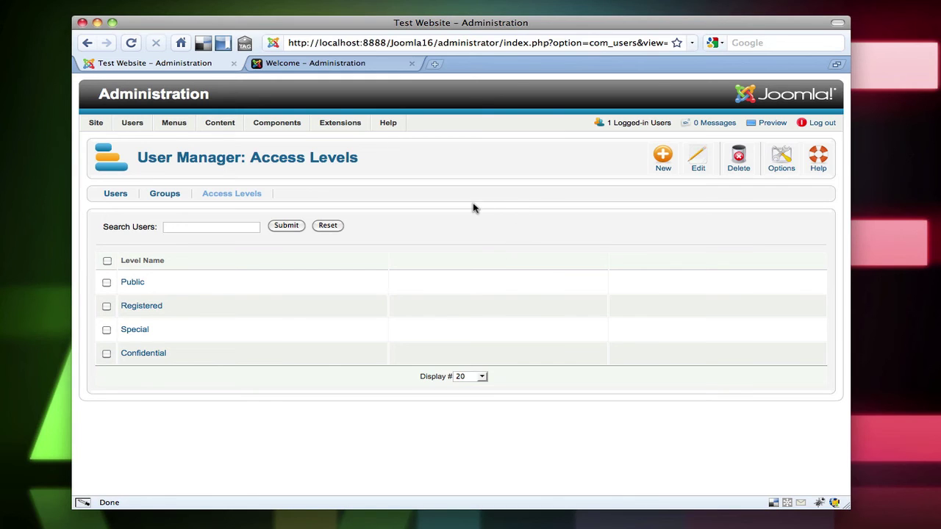
mouse_move(104, 124)
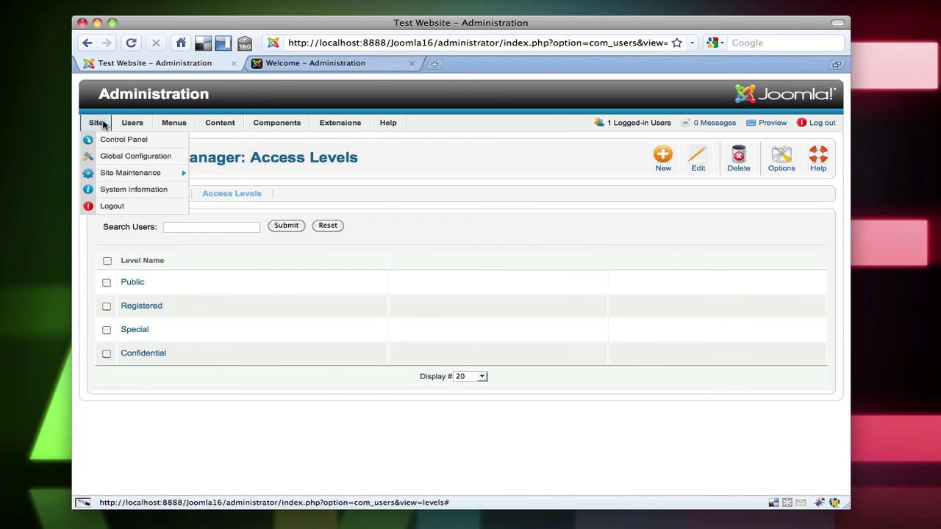
Open Site > Global Configuration and view its System, Server and Permissions tabs
click(118, 160)
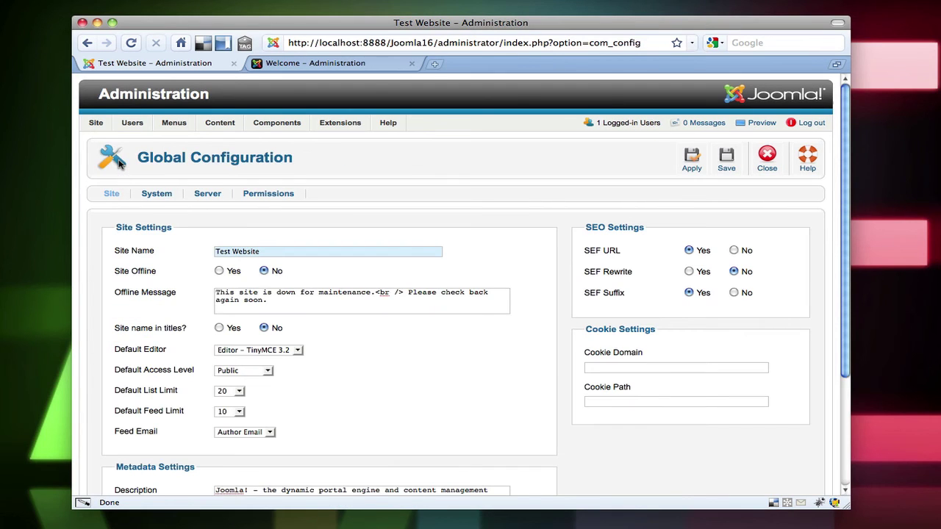
scroll(210, 191, down, 5)
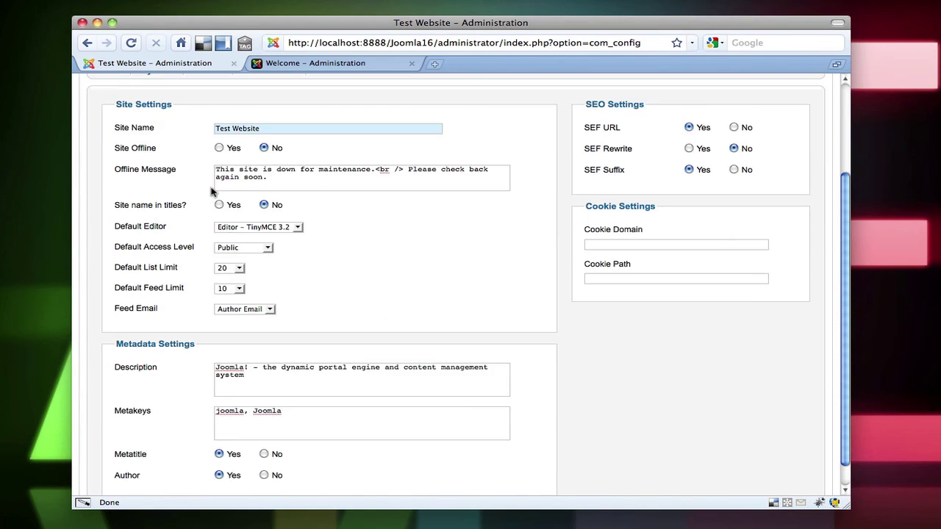
scroll(210, 191, up, 5)
click(158, 195)
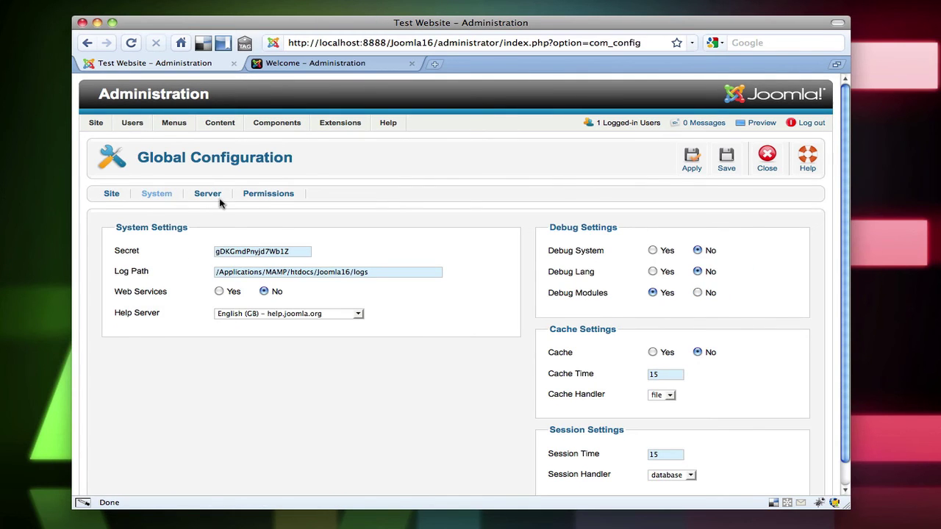
click(208, 195)
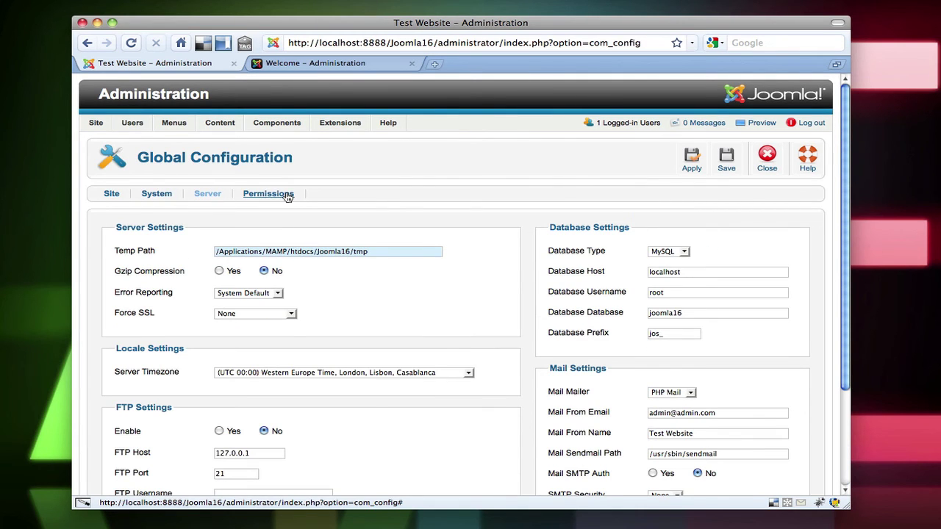
click(286, 196)
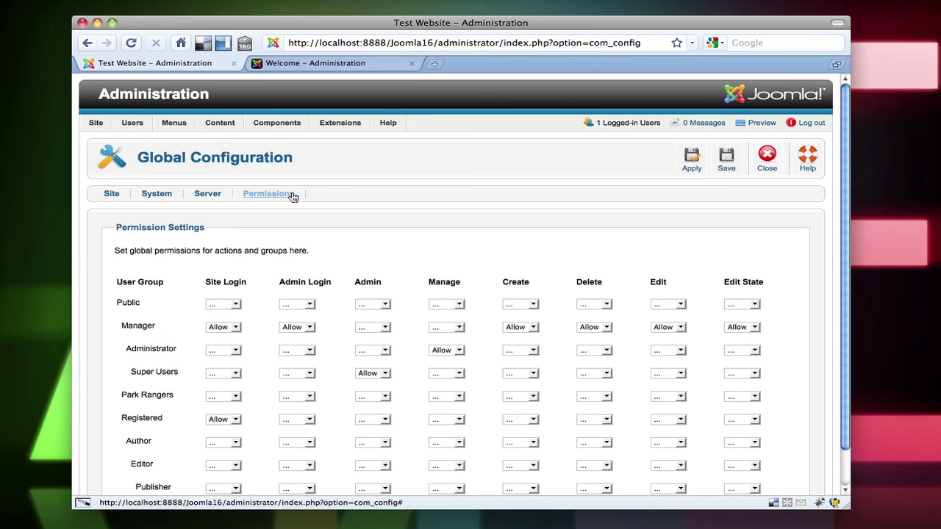
scroll(292, 196, down, 2)
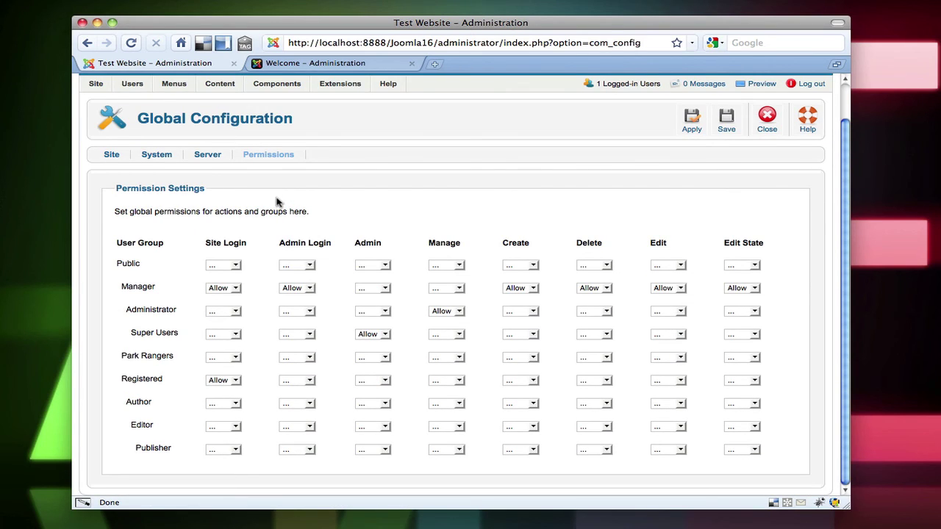
scroll(278, 202, up, 2)
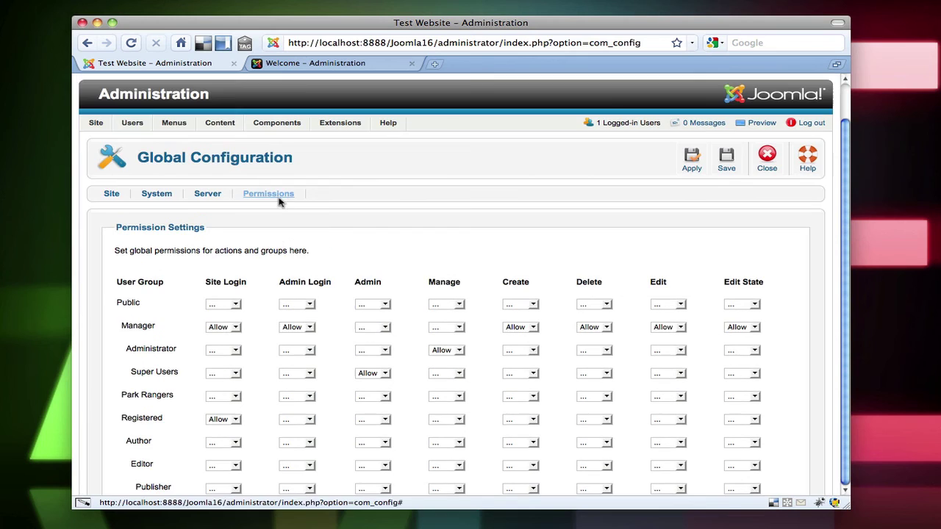
Open the Cradle Mountain-Lake St Clair National Park article from the Article Manager
mouse_move(224, 125)
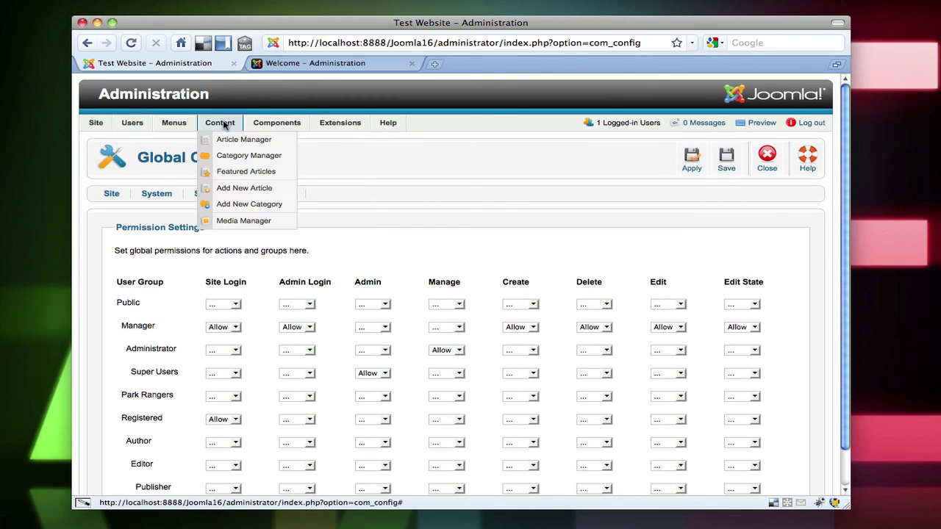
click(233, 142)
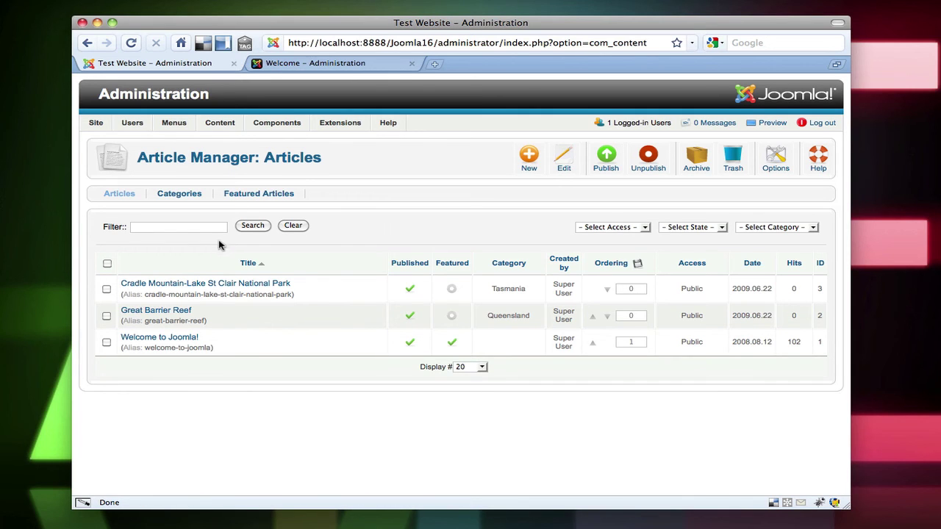
click(205, 285)
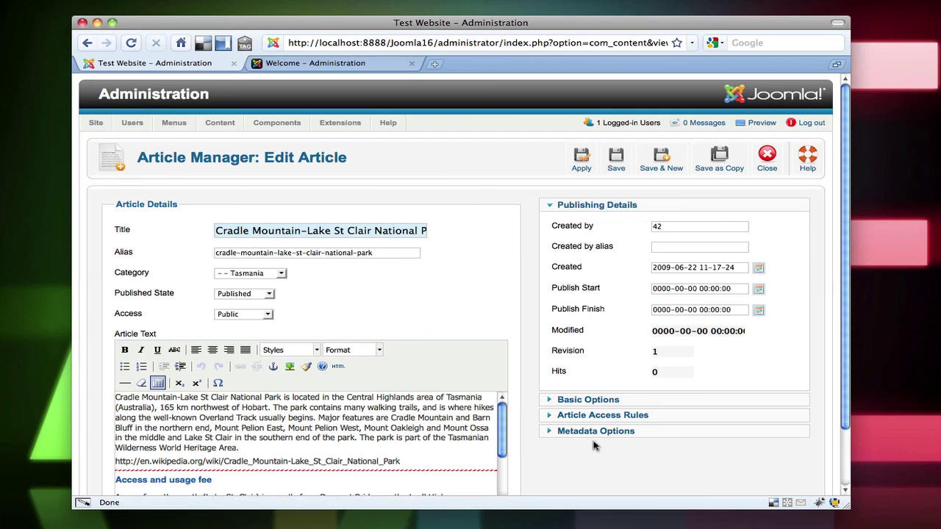
Expand Article Access Rules and view the Delete, Edit, Edit State and Summary tabs
click(593, 416)
scroll(593, 417, down, 3)
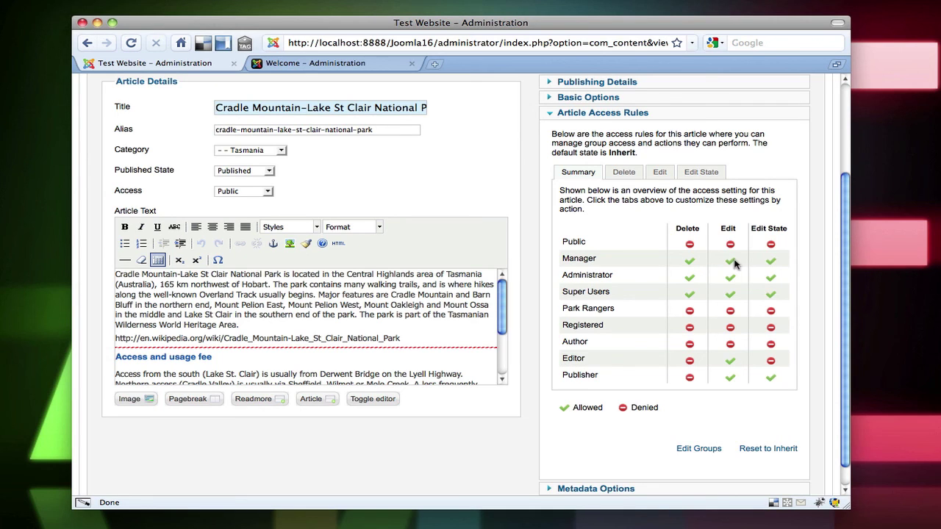
click(637, 177)
click(665, 177)
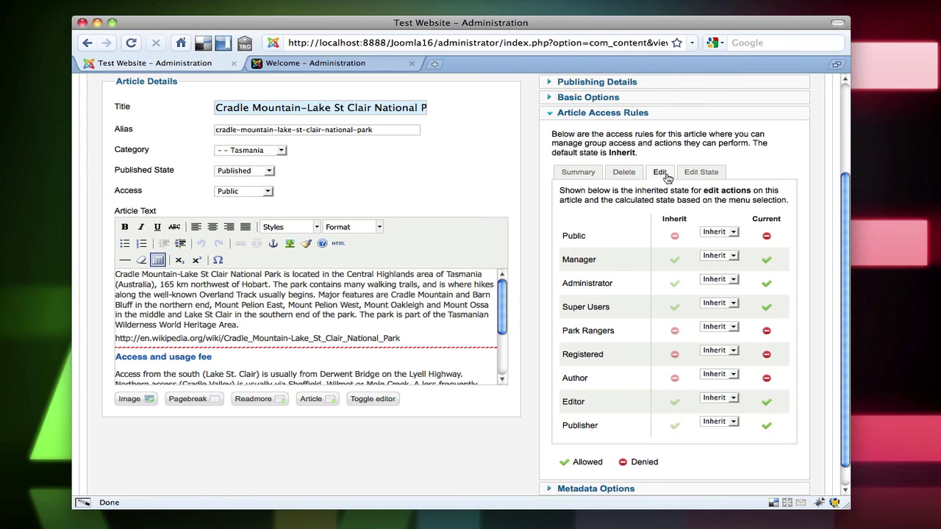
click(688, 179)
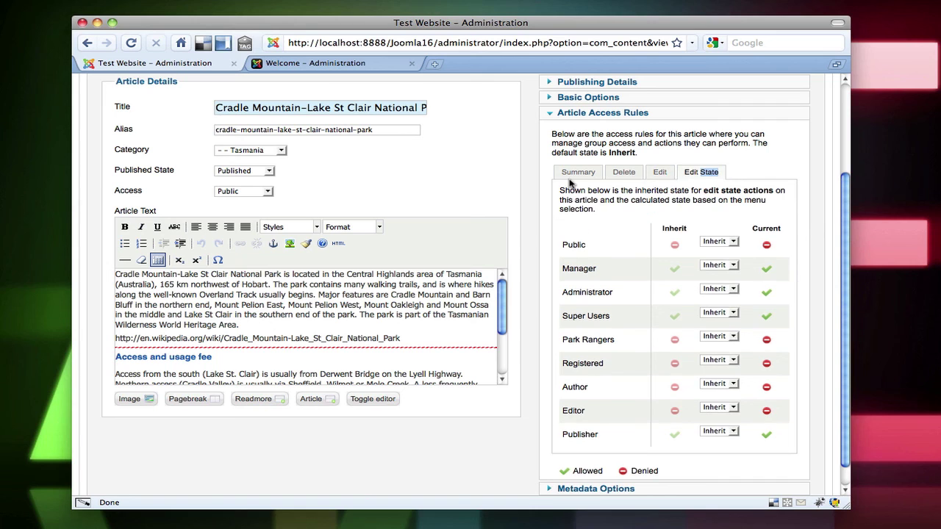
click(574, 176)
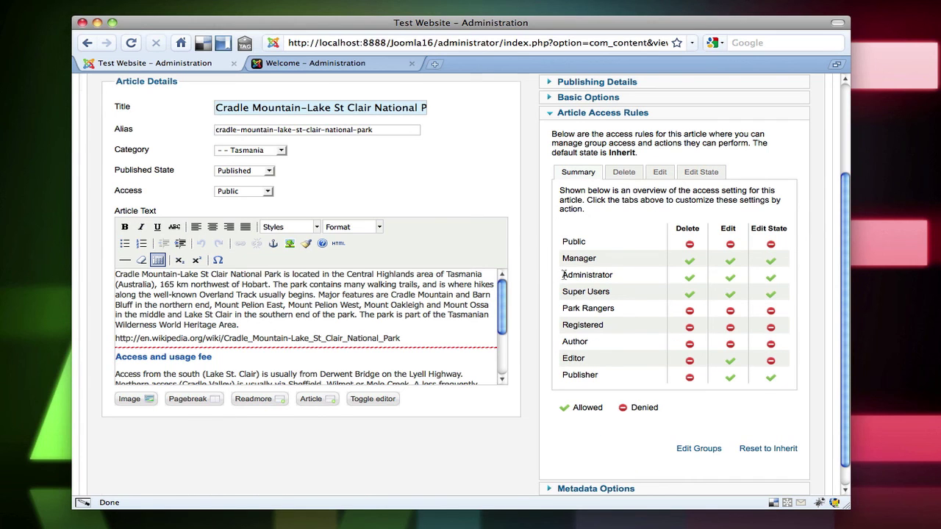
scroll(563, 273, up, 3)
Close the Cradle Mountain article to return to the list of three articles
click(761, 164)
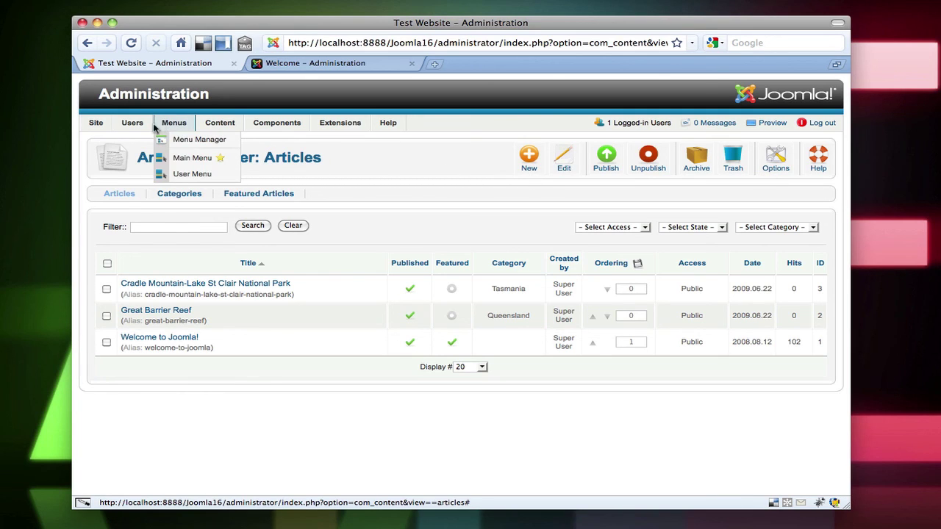
mouse_move(144, 127)
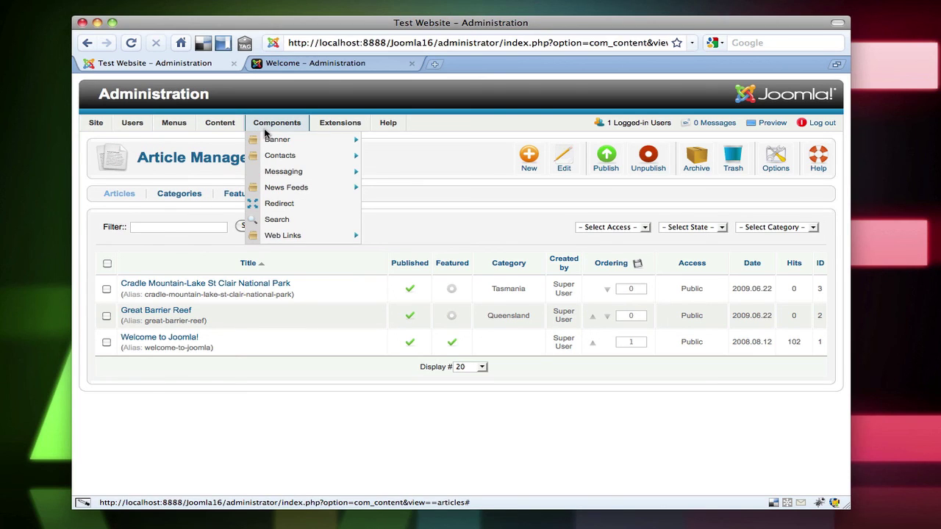
mouse_move(322, 130)
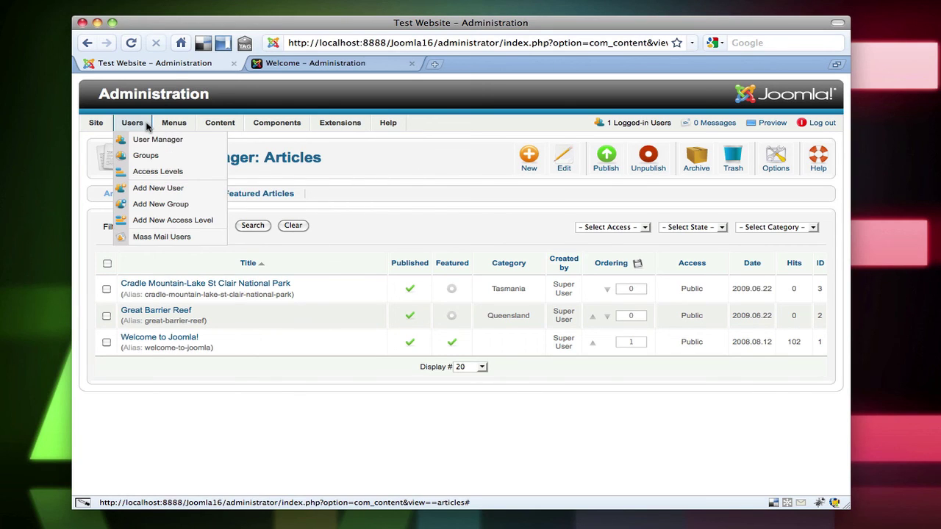
mouse_move(104, 128)
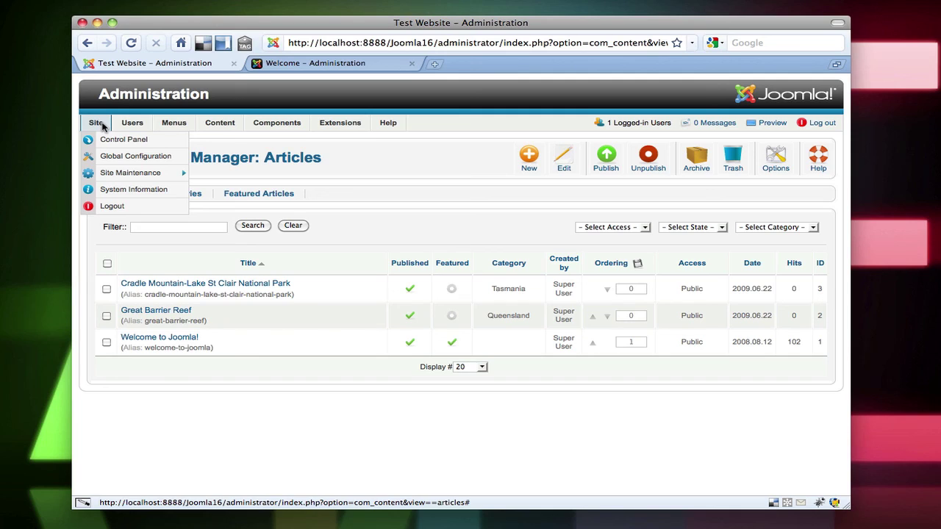